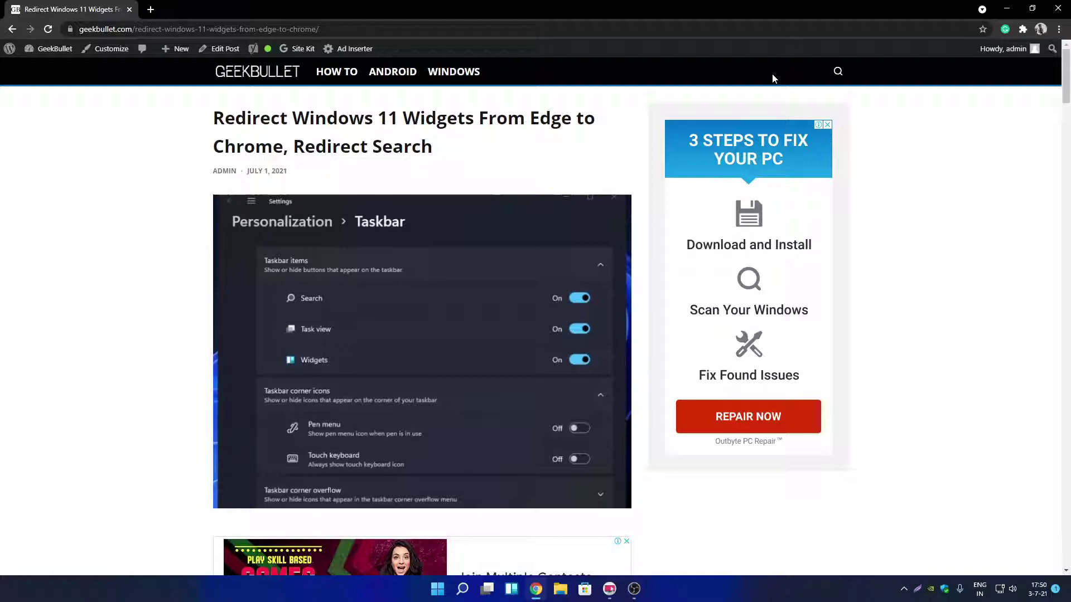
# Step: Minimise Chrome, open a Widgets news card and maximise the MSN article that launches in Edge
pyautogui.click(1007, 9)
pyautogui.click(511, 589)
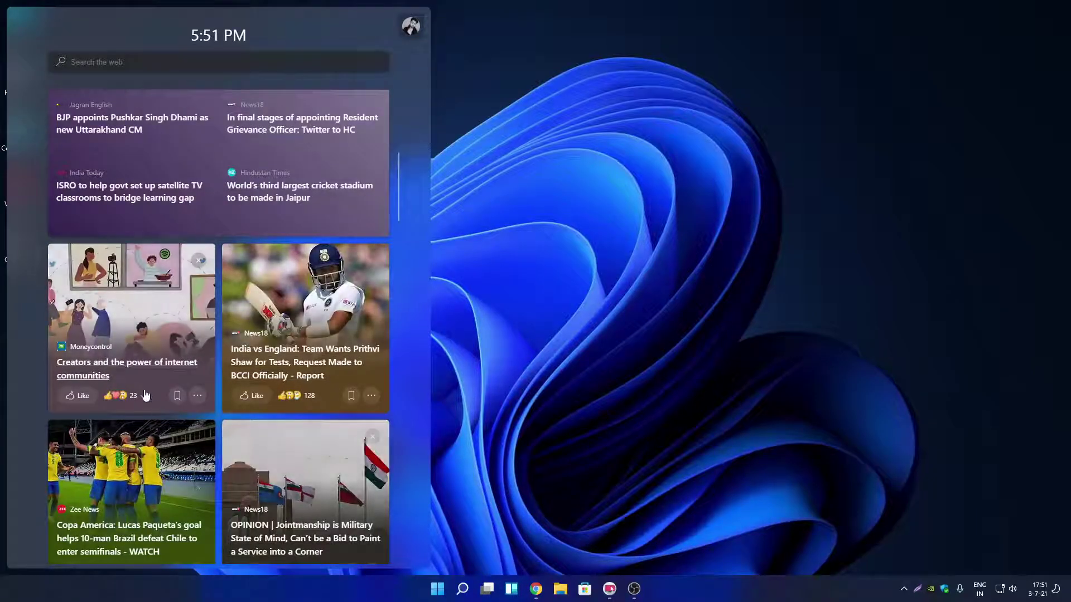
pyautogui.press('Escape')
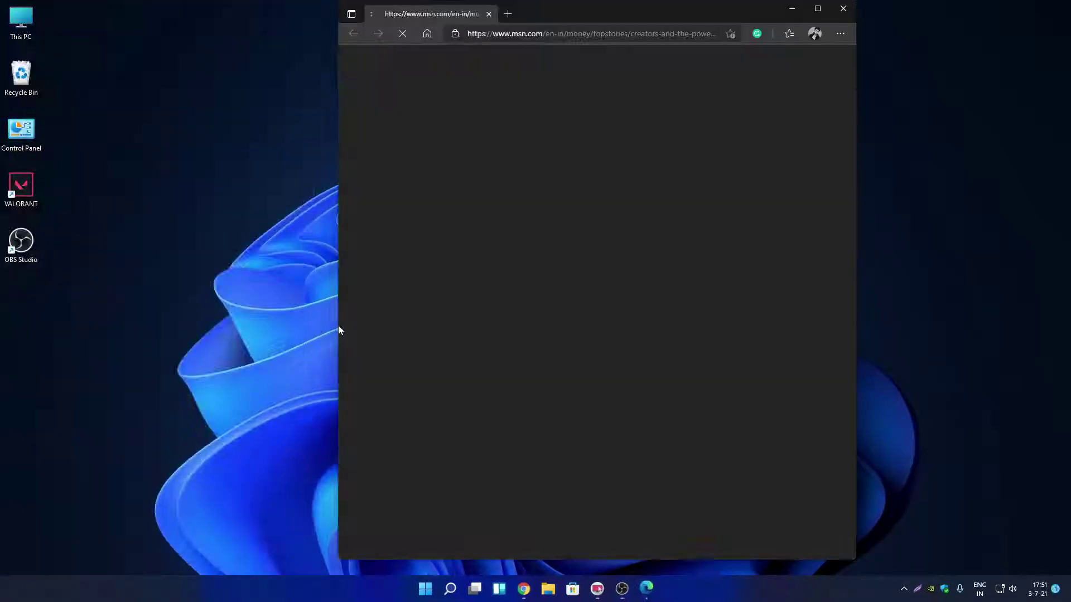
pyautogui.moveTo(530, 47)
pyautogui.mouseDown()
pyautogui.moveTo(491, 2)
pyautogui.moveTo(469, 53)
pyautogui.mouseUp()
pyautogui.doubleClick(469, 52)
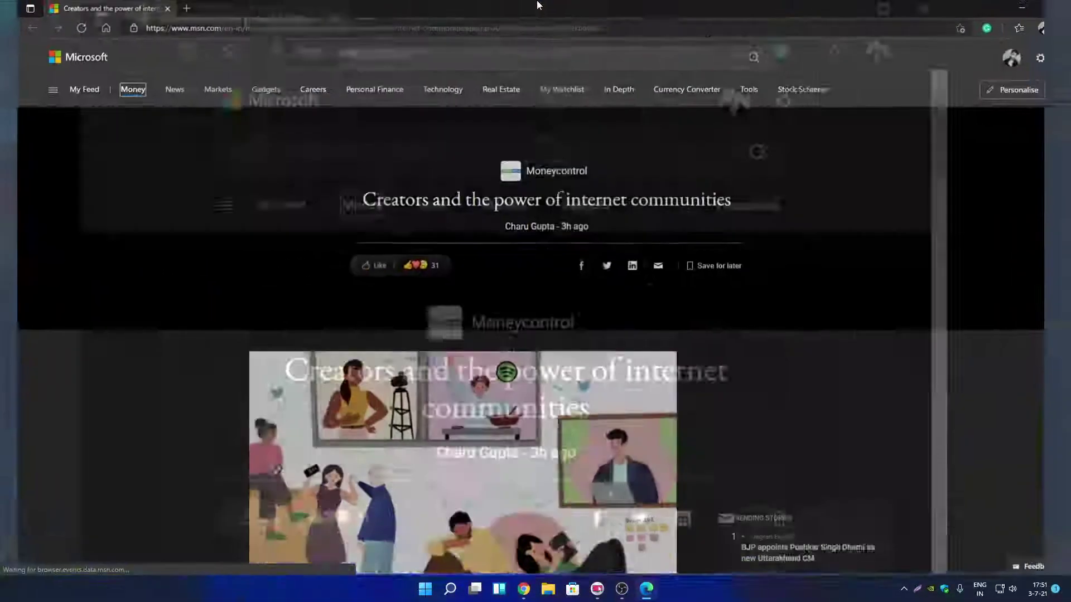
# Step: Close the Edge article and bring up Windows Search to look up geekbullet
pyautogui.click(1056, 9)
pyautogui.click(463, 589)
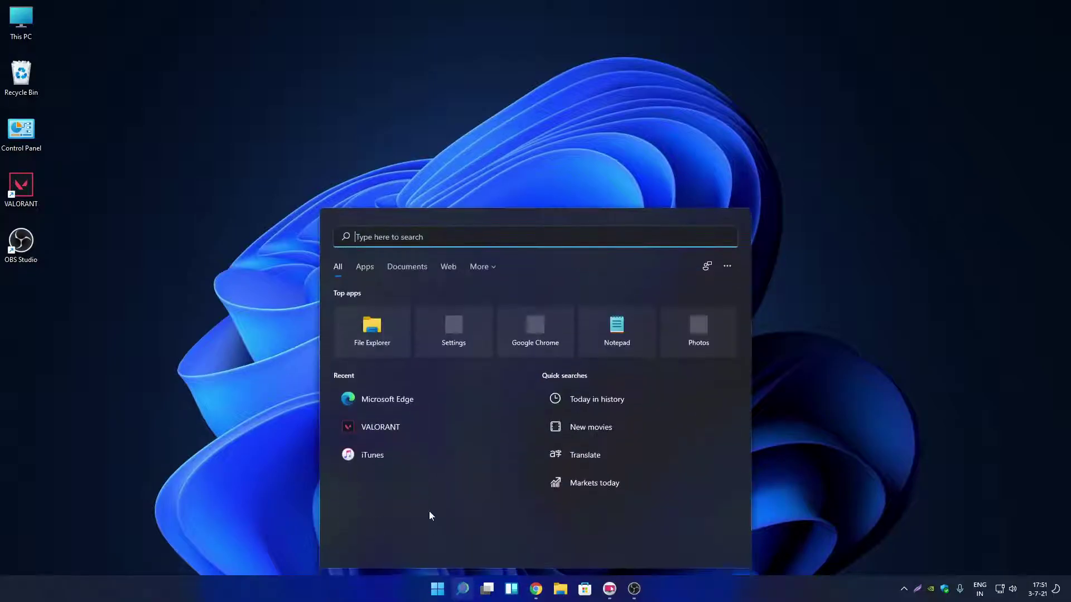
pyautogui.write('Geek')
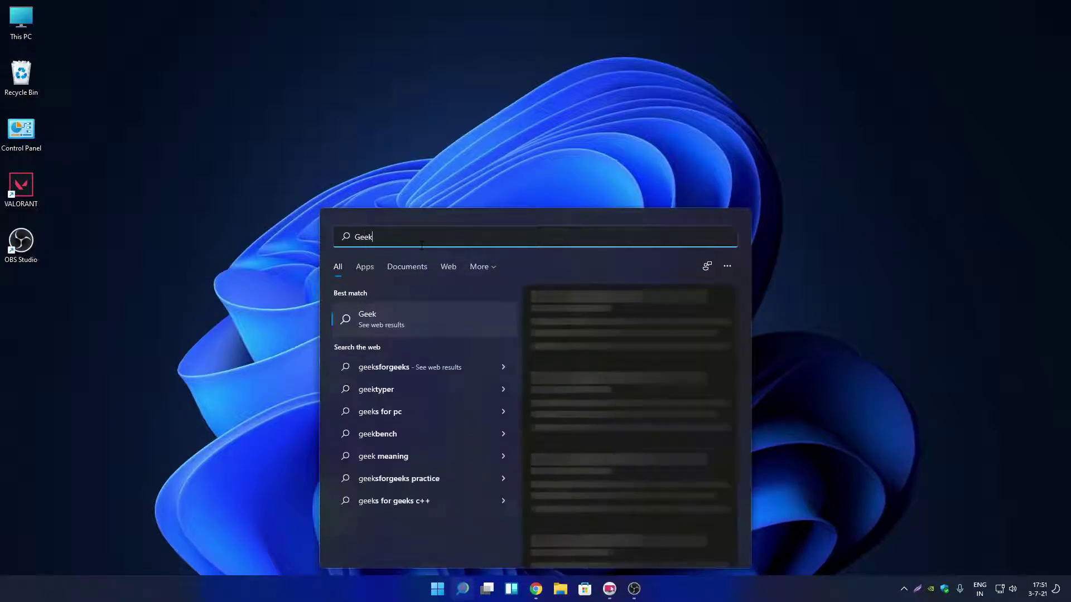
pyautogui.write('Bullet')
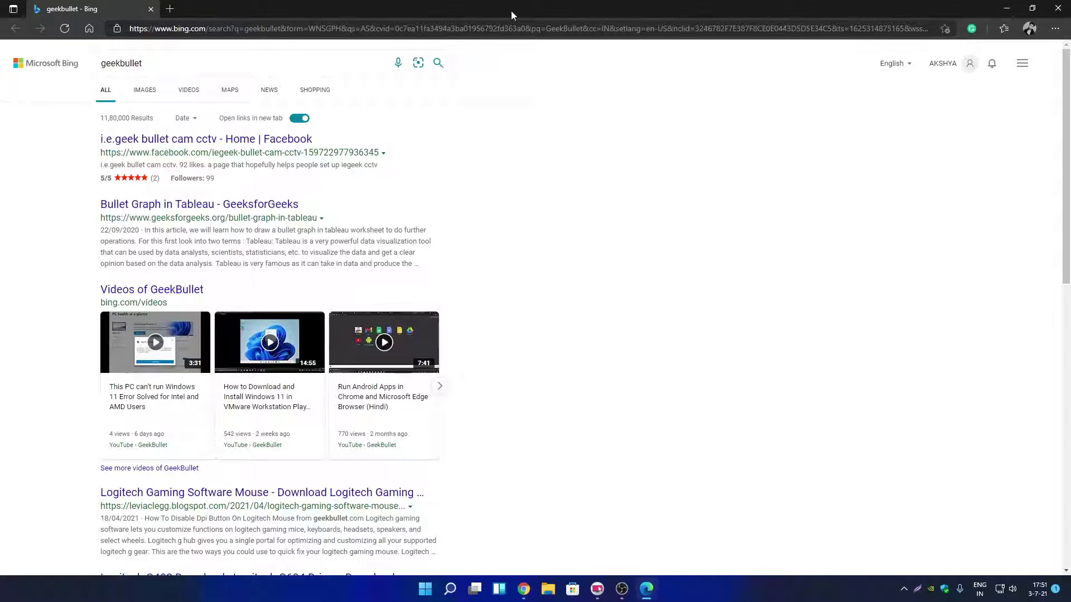
# Step: Close the Bing results in Edge, restore Chrome and start a new tab for EdgeDeflector
pyautogui.click(1057, 8)
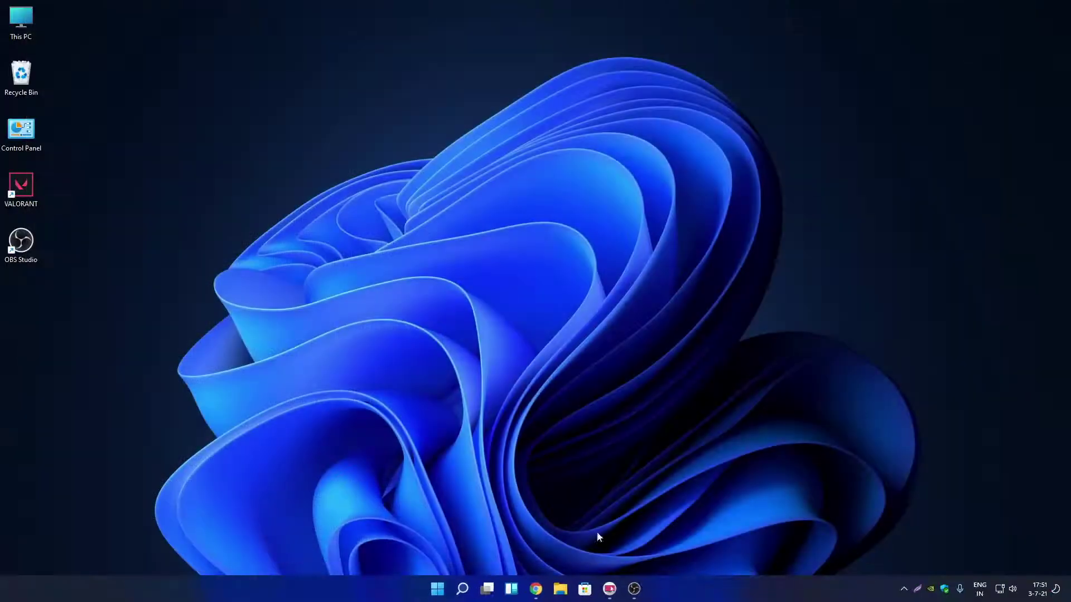
pyautogui.click(533, 588)
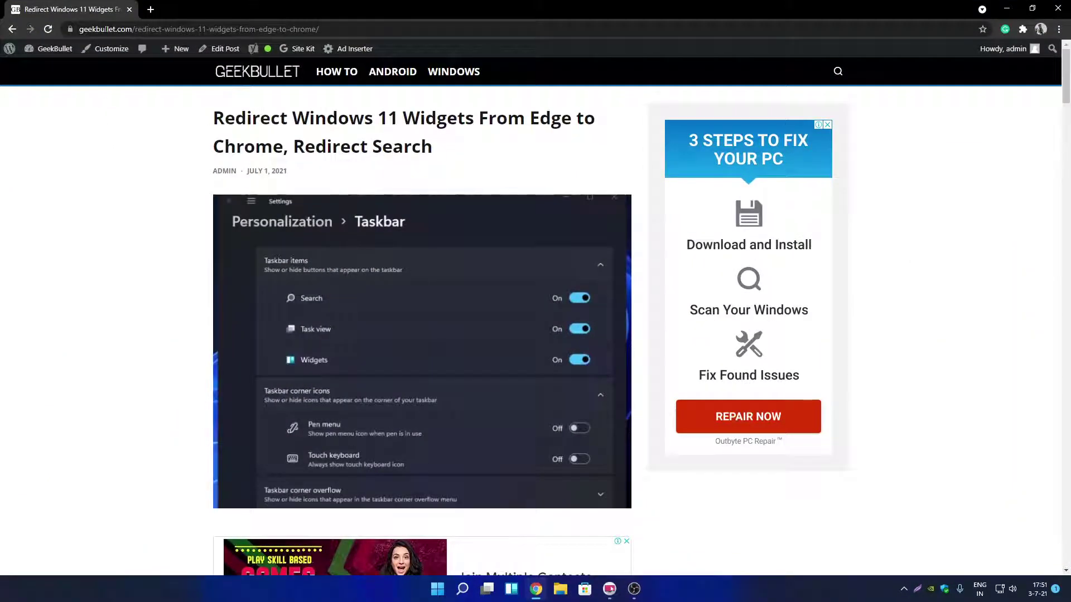
pyautogui.click(152, 9)
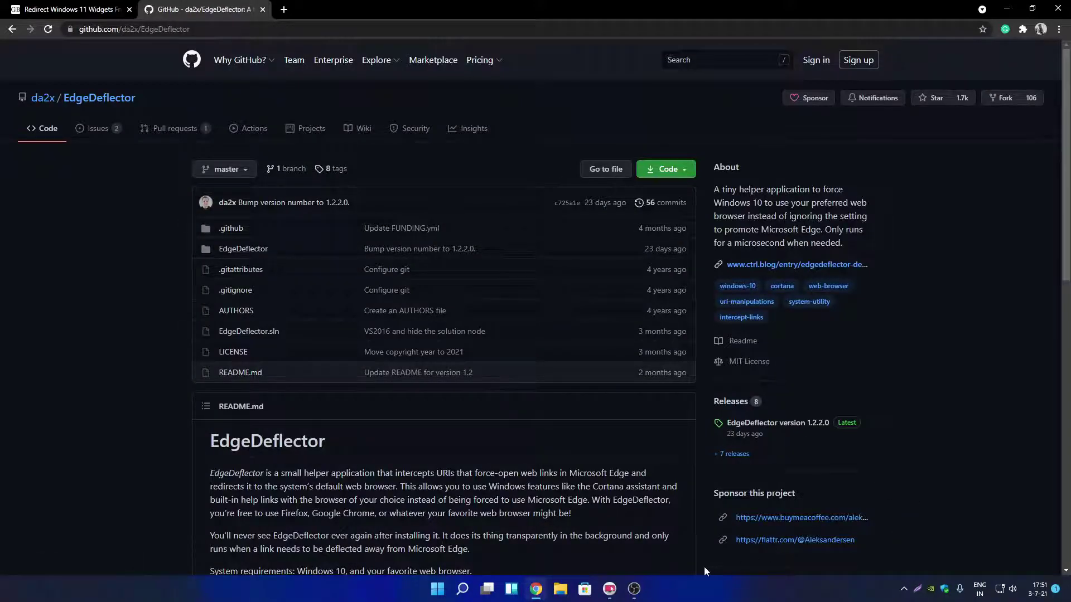
# Step: In Windows Security, go to Virus & threat protection settings to turn off real-time protection
pyautogui.click(945, 590)
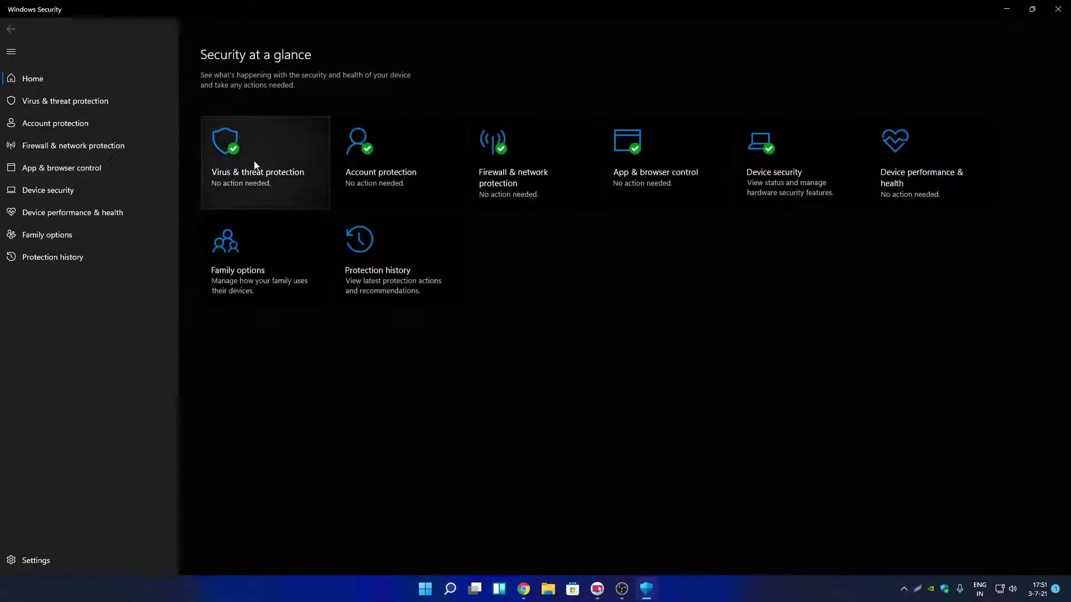
pyautogui.click(260, 161)
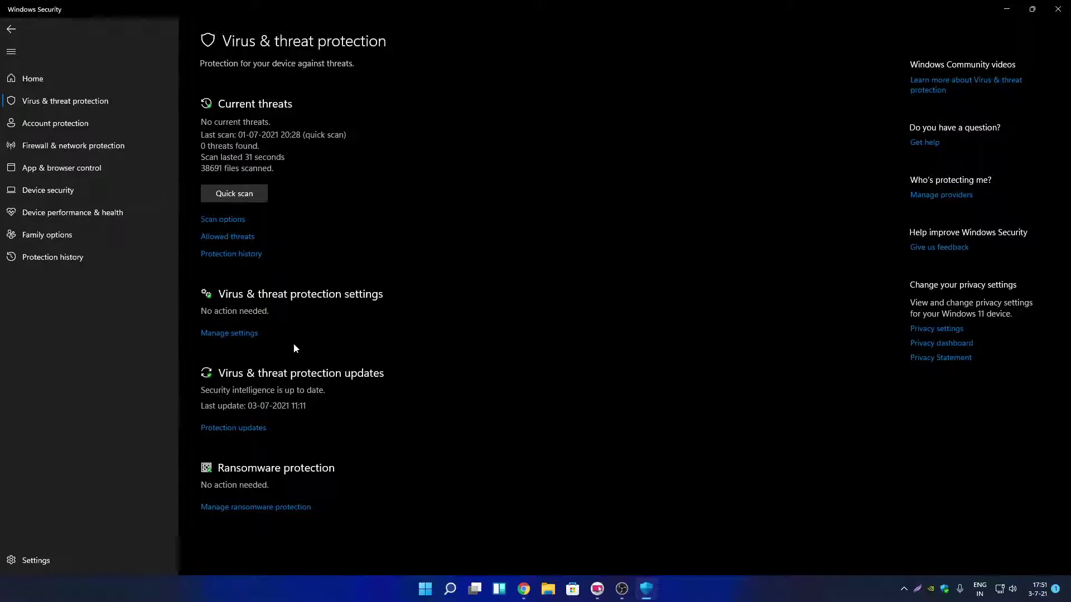
pyautogui.click(229, 333)
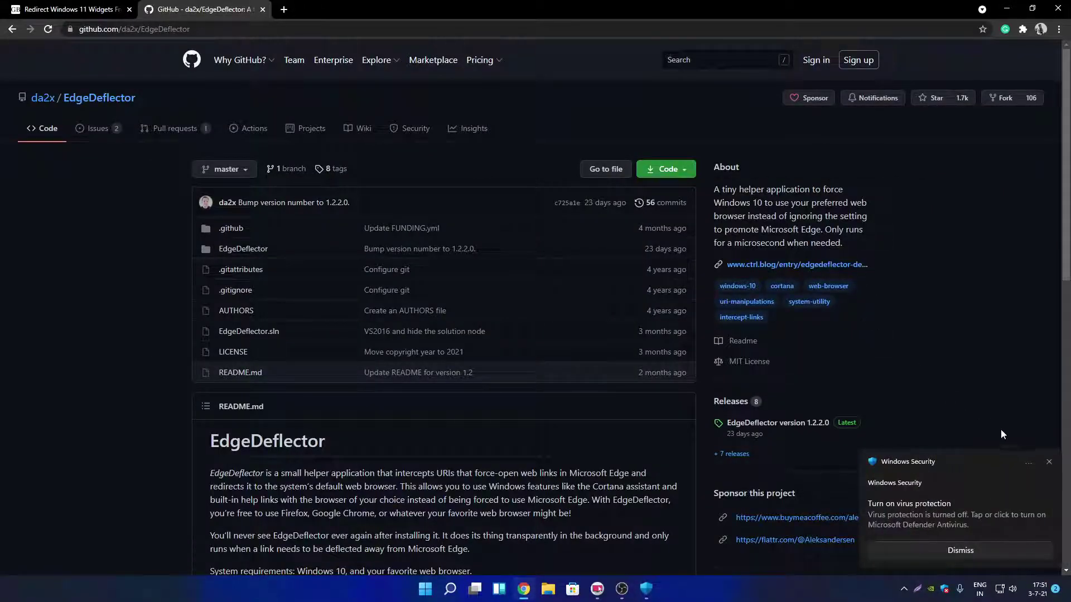
# Step: Download EdgeDeflector_install.exe from the GitHub Releases page to the Desktop
pyautogui.click(1048, 462)
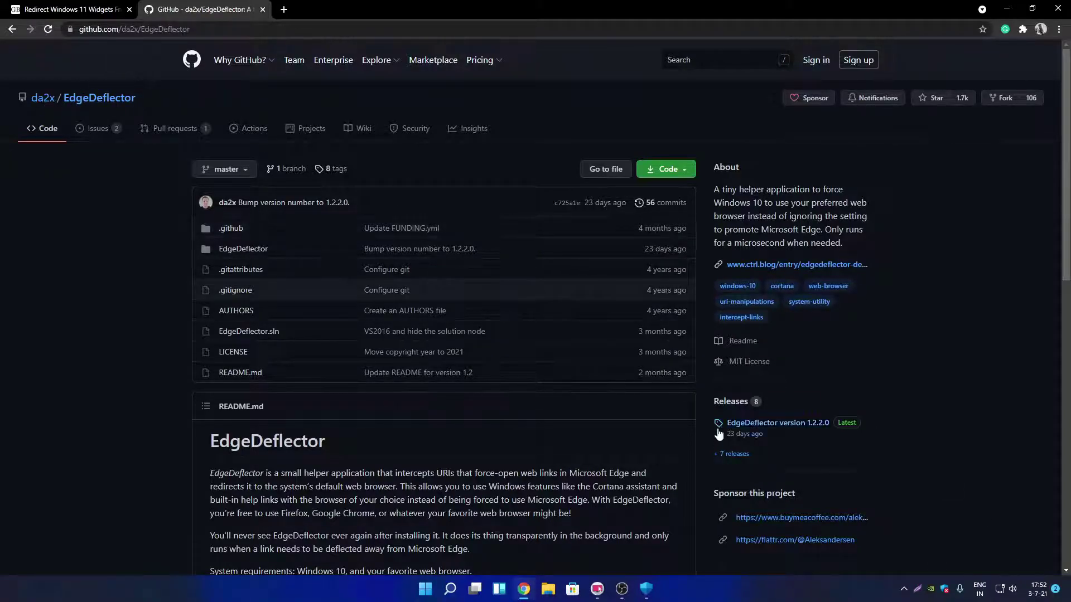
pyautogui.click(738, 404)
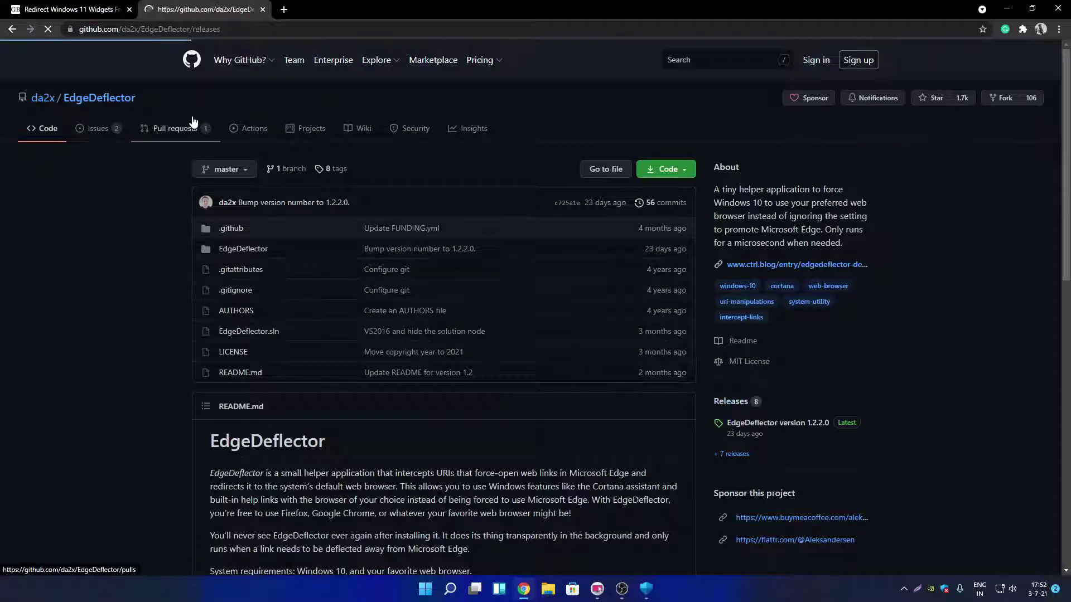
pyautogui.click(390, 360)
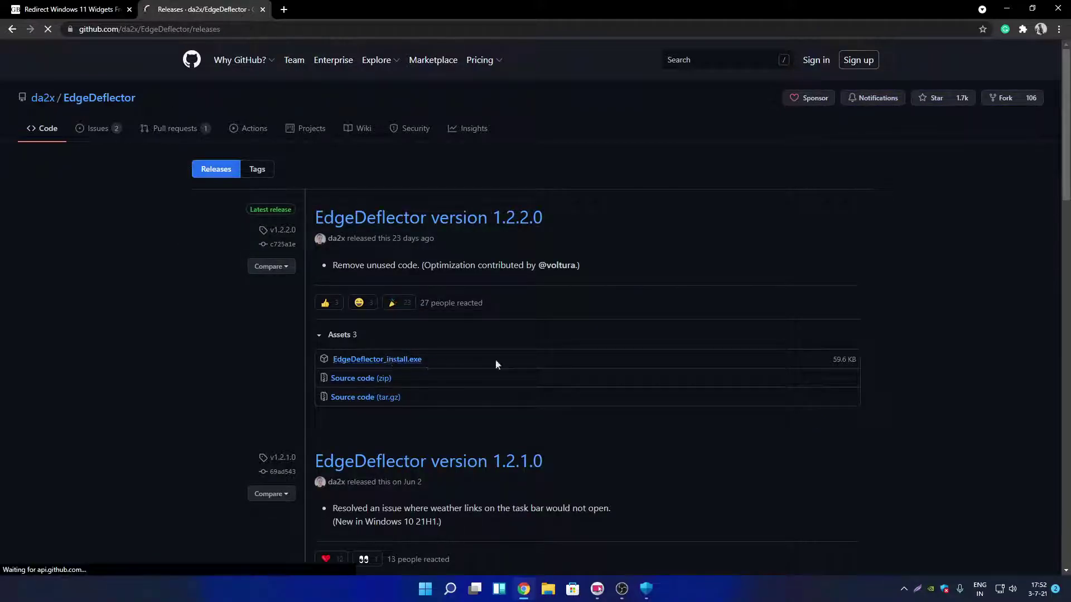
pyautogui.scroll(2, 35, 109)
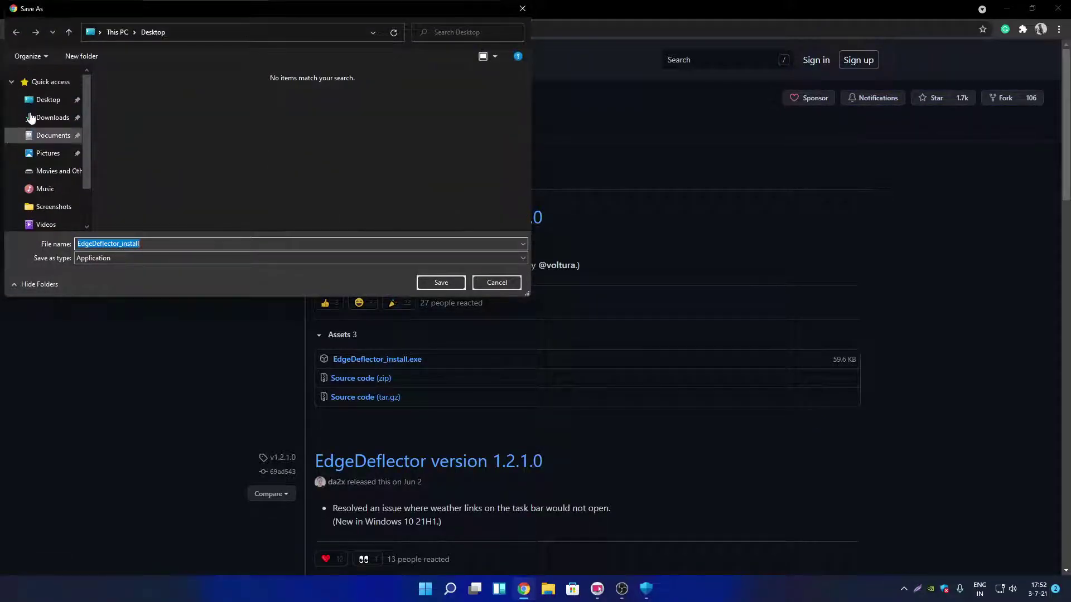
pyautogui.click(46, 100)
pyautogui.click(441, 284)
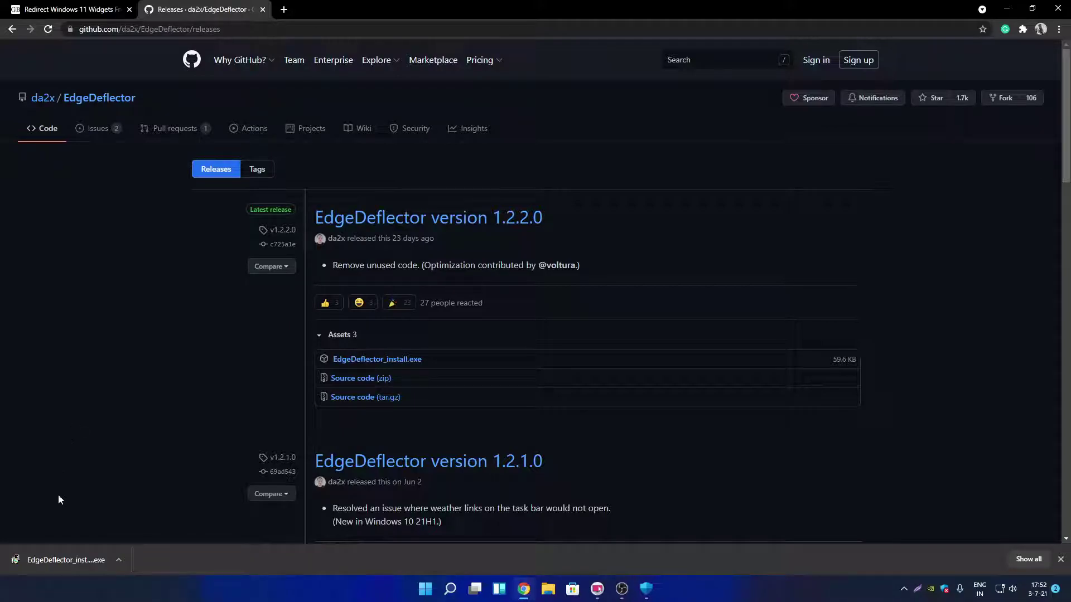
# Step: Run the installer, install EdgeDeflector to the default folder and close everything to the desktop
pyautogui.click(61, 559)
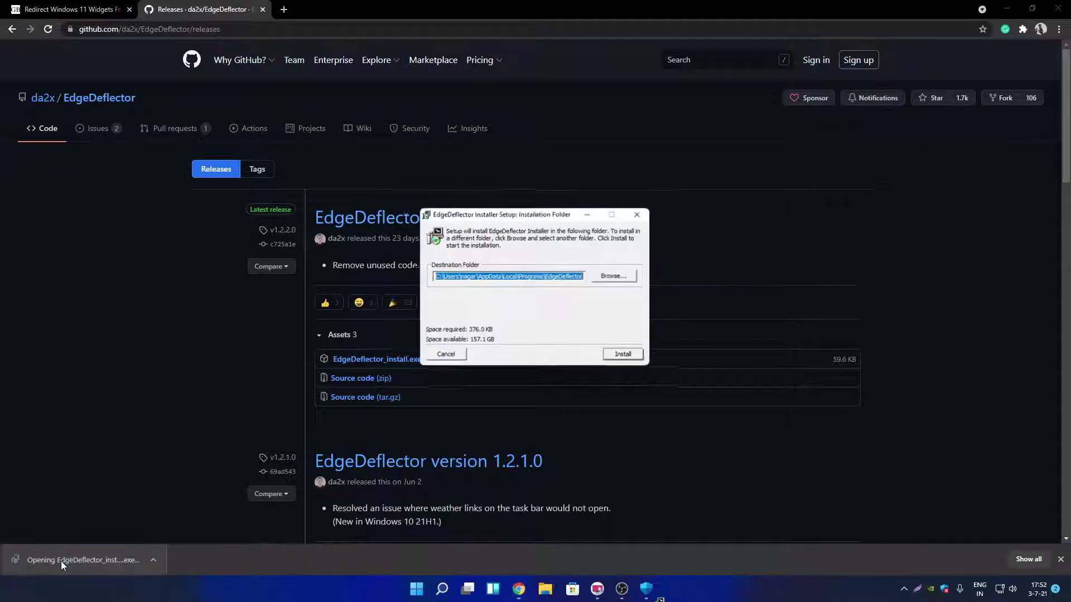
pyautogui.click(623, 357)
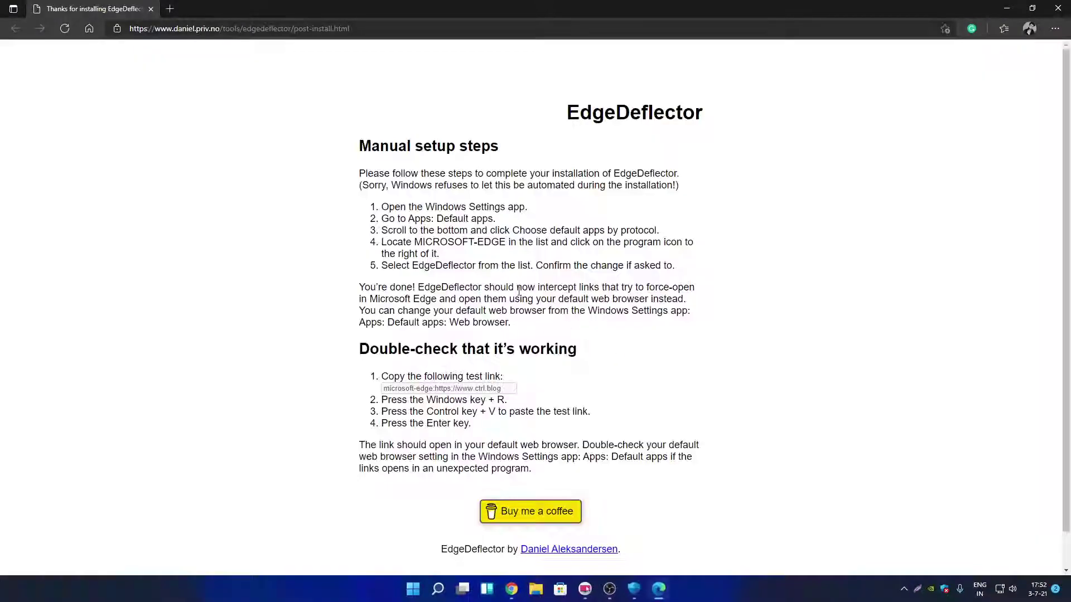
pyautogui.click(1032, 8)
pyautogui.click(613, 48)
pyautogui.click(1058, 8)
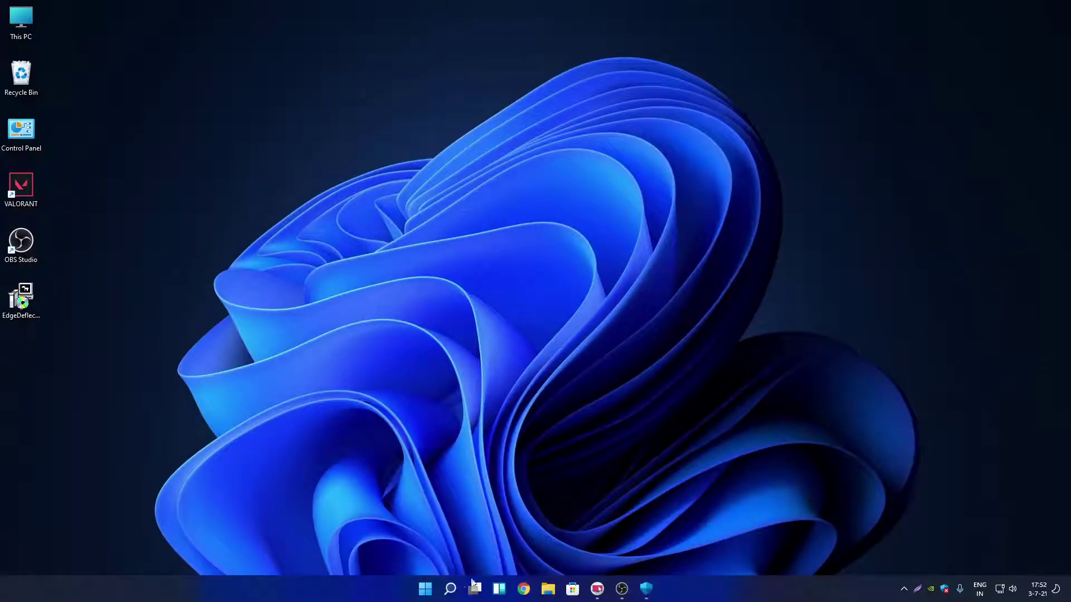
# Step: Launch Settings from Start and go to Apps > Default apps
pyautogui.click(426, 590)
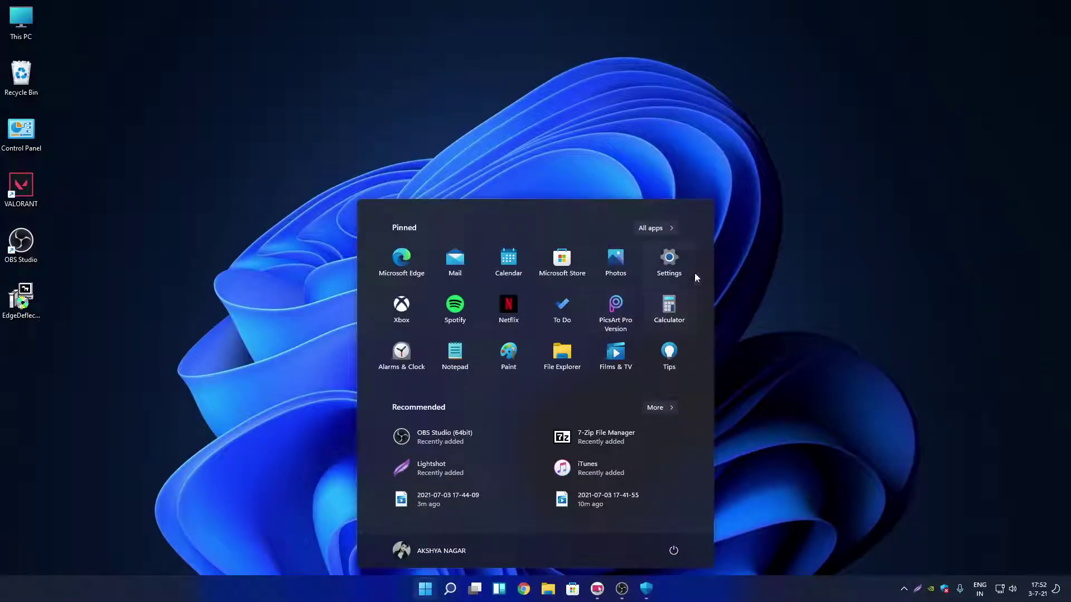
pyautogui.click(671, 256)
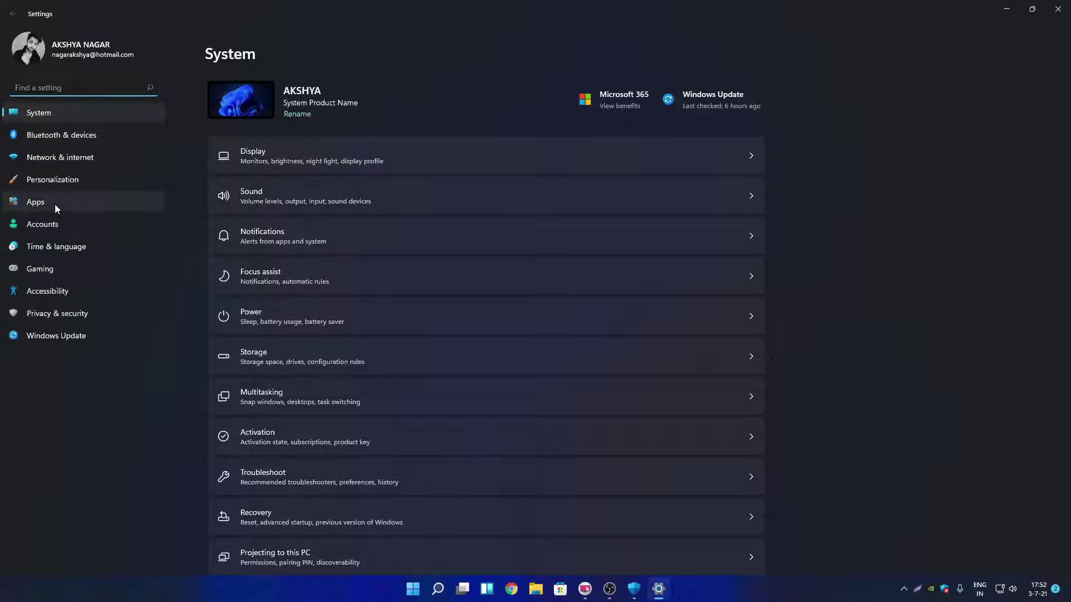
pyautogui.click(55, 205)
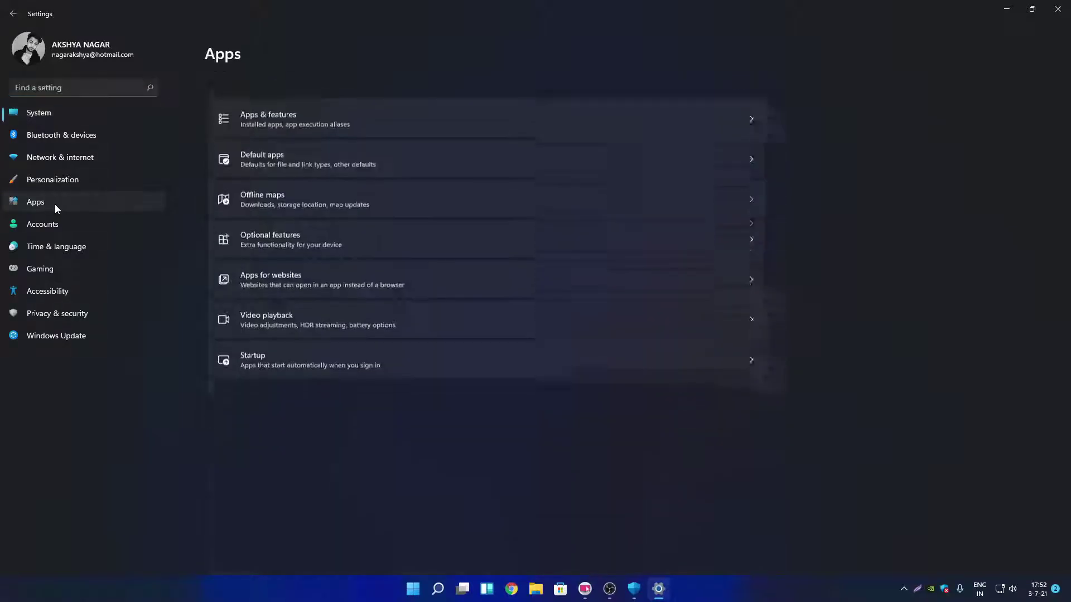
pyautogui.click(285, 133)
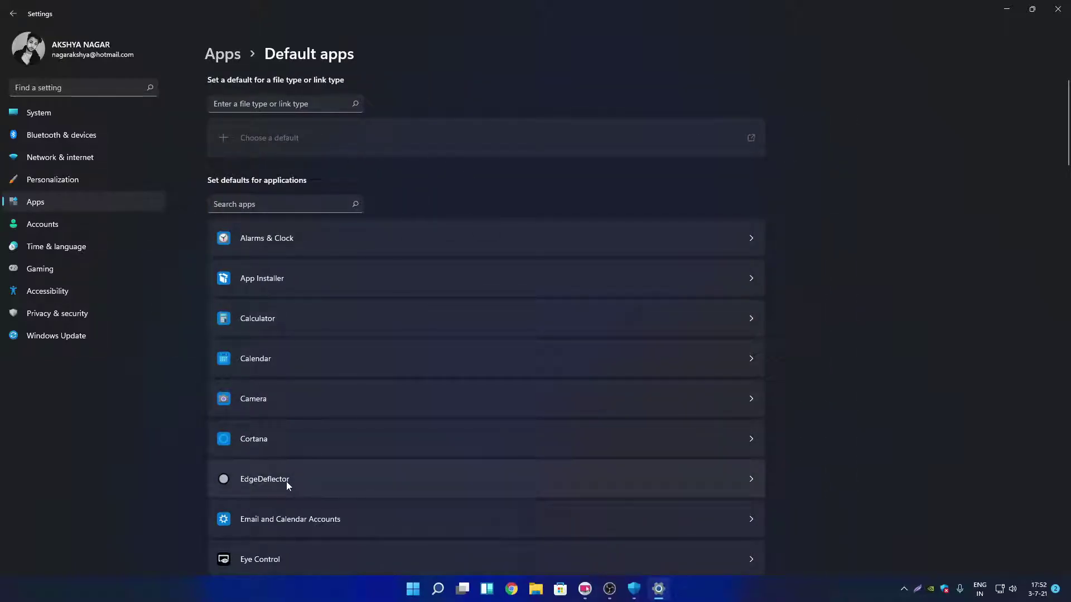
# Step: Set EdgeDeflector as the default handler for MICROSOFT-EDGE links
pyautogui.click(286, 482)
pyautogui.click(309, 129)
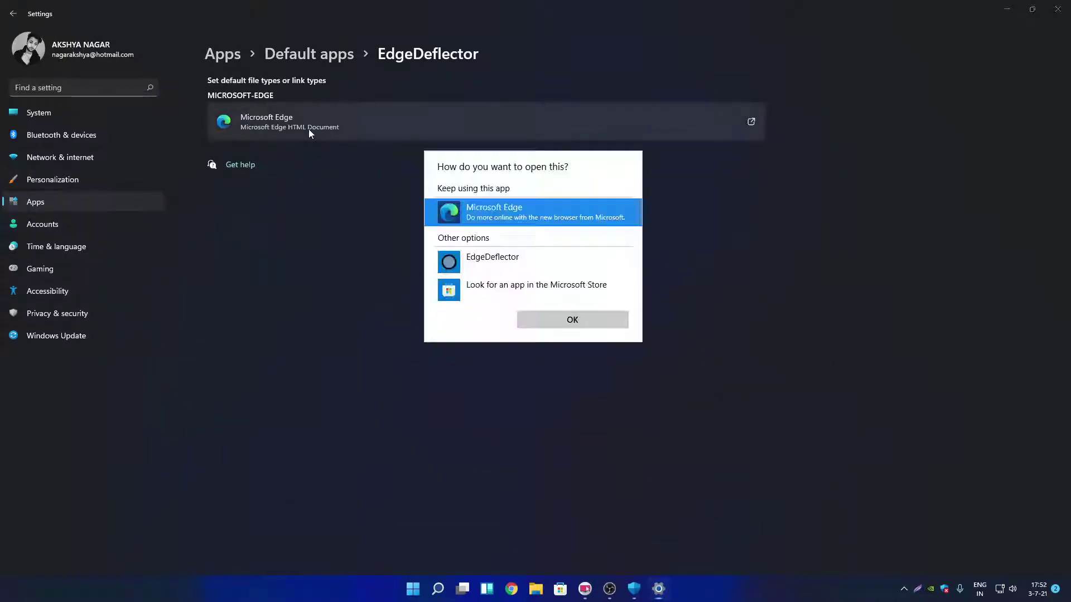
pyautogui.click(493, 259)
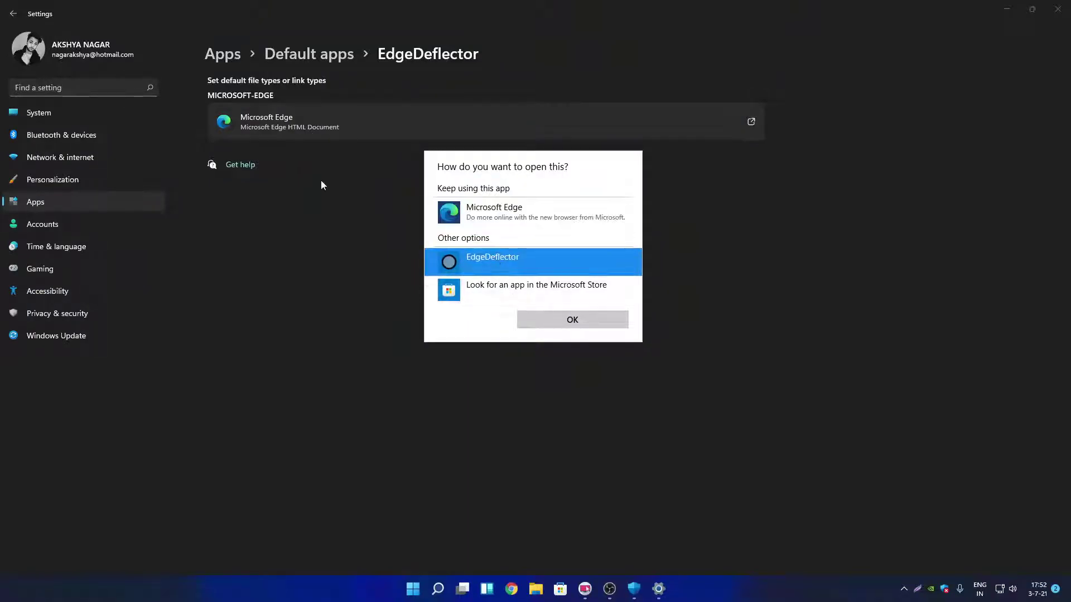
pyautogui.click(587, 320)
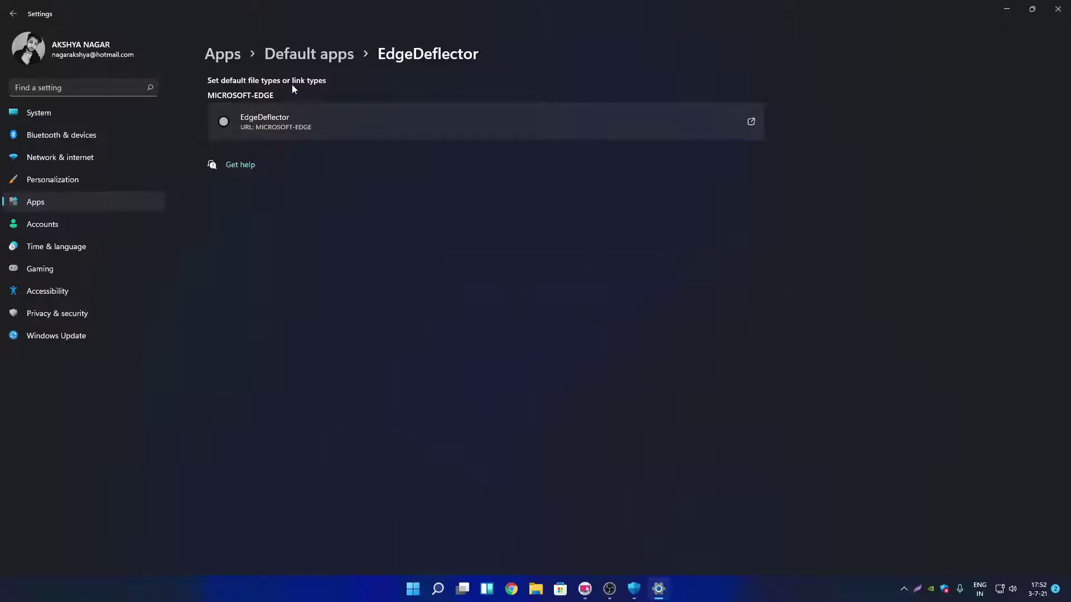
# Step: In Google Chrome's default app page, make Chrome the default for .htm, .html and .pdf files
pyautogui.click(302, 55)
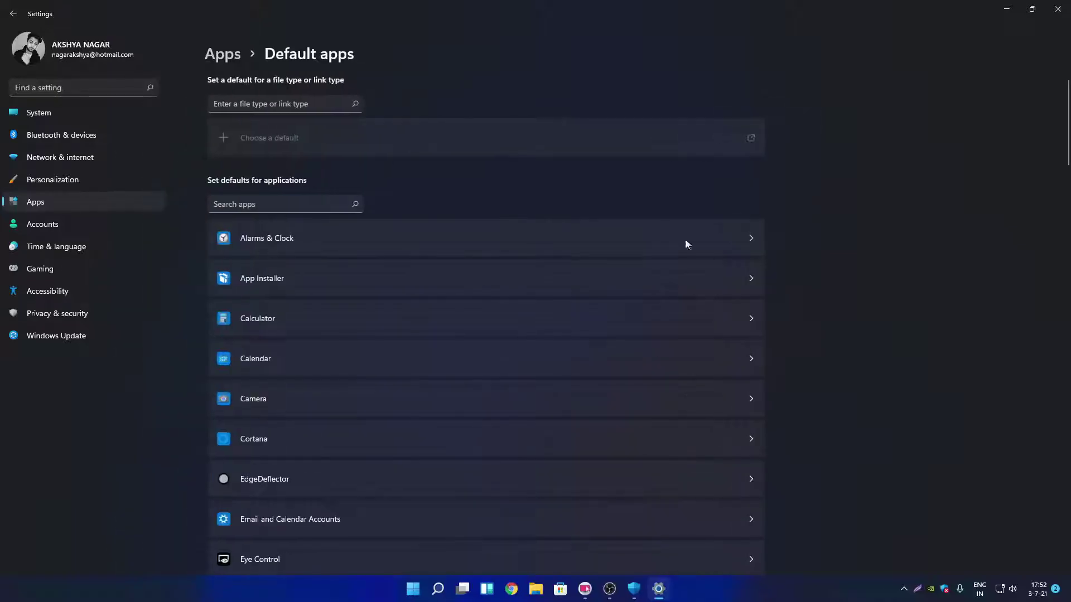
pyautogui.scroll(-5, 371, 390)
pyautogui.click(291, 419)
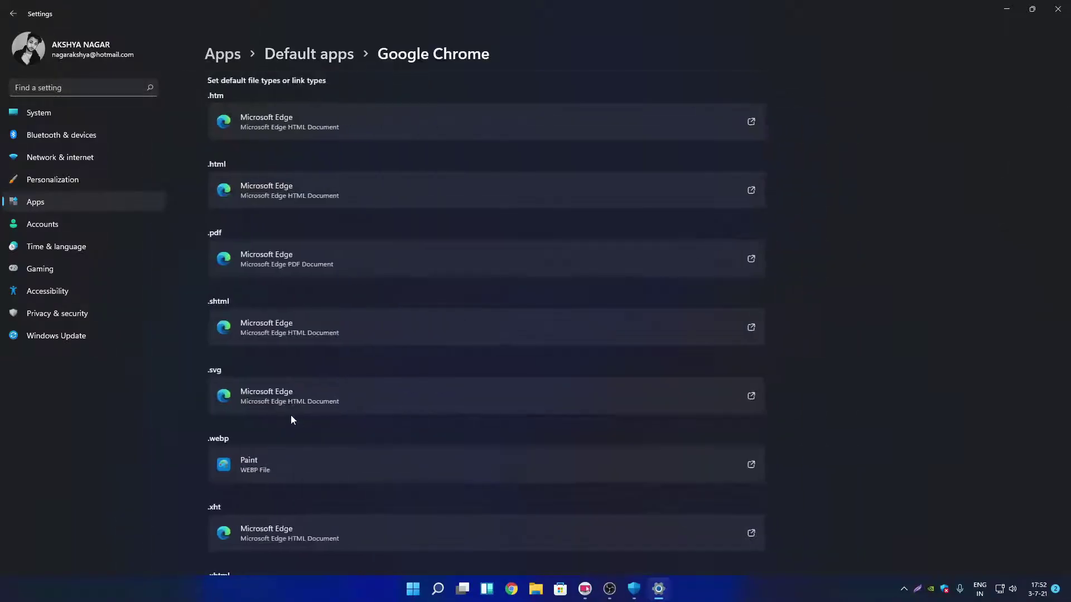
pyautogui.click(308, 126)
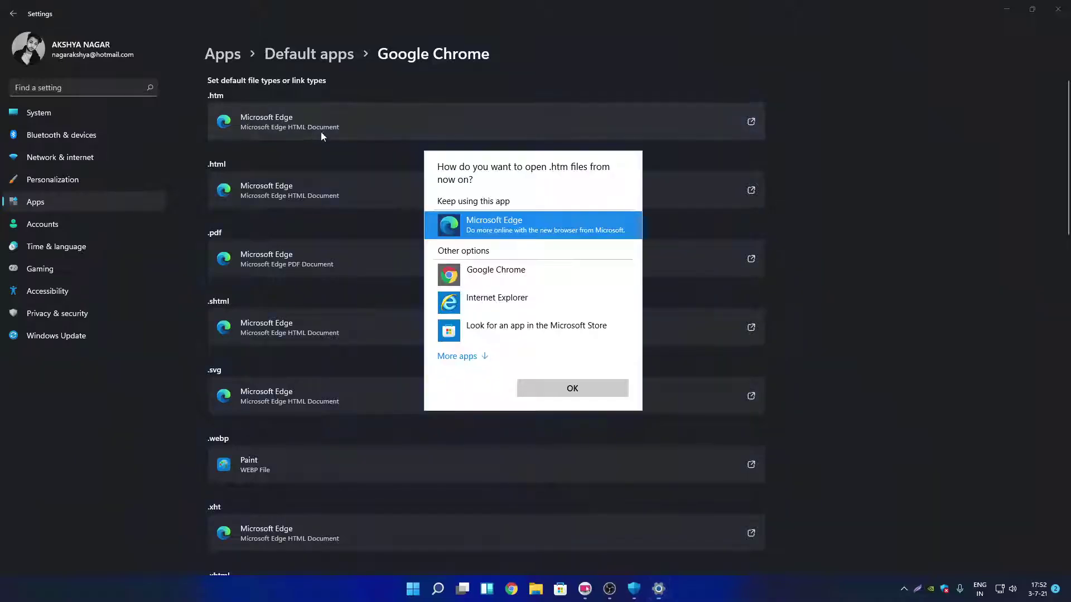
pyautogui.click(491, 278)
pyautogui.click(577, 390)
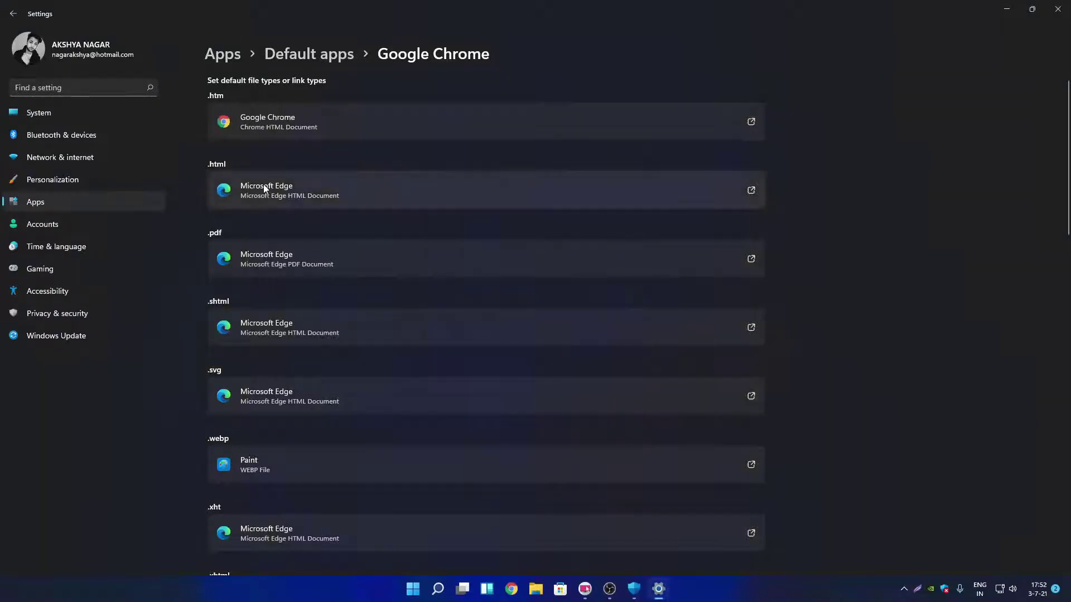
pyautogui.click(292, 187)
pyautogui.click(502, 279)
pyautogui.click(554, 390)
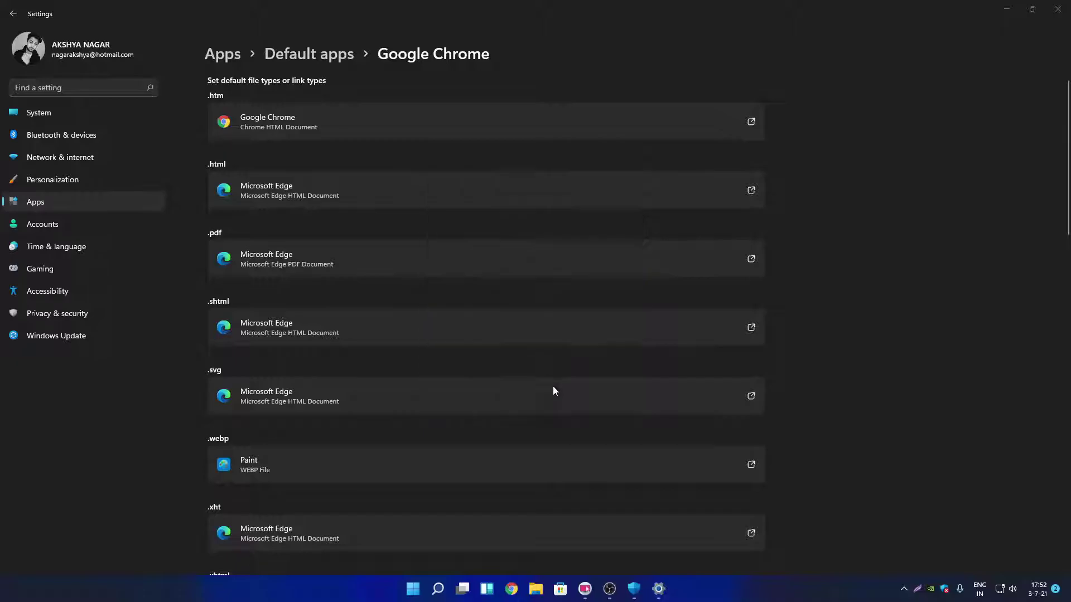
pyautogui.click(418, 258)
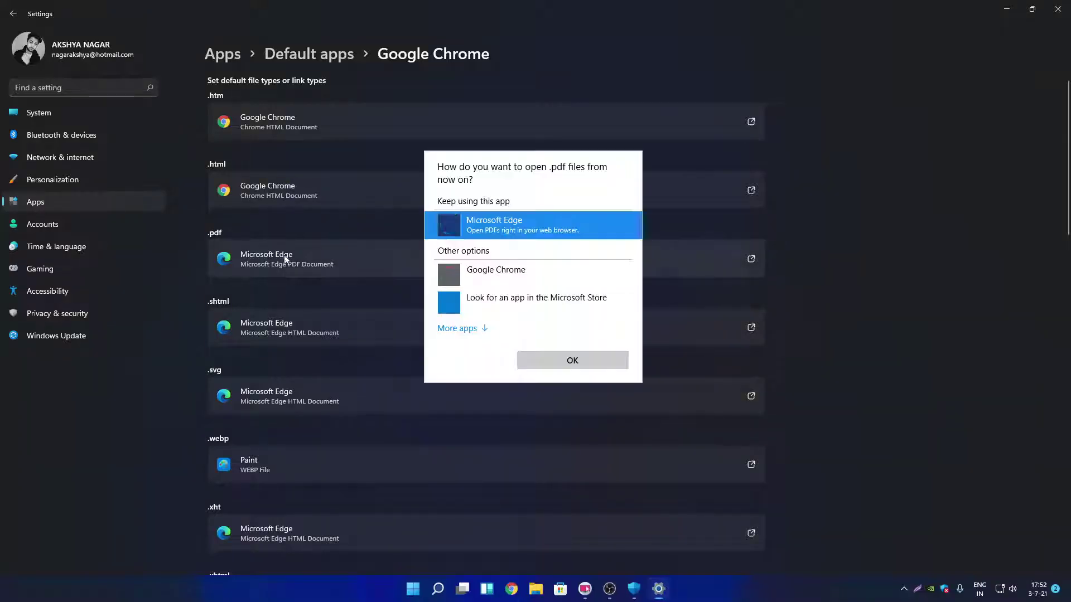
pyautogui.click(492, 279)
pyautogui.click(562, 363)
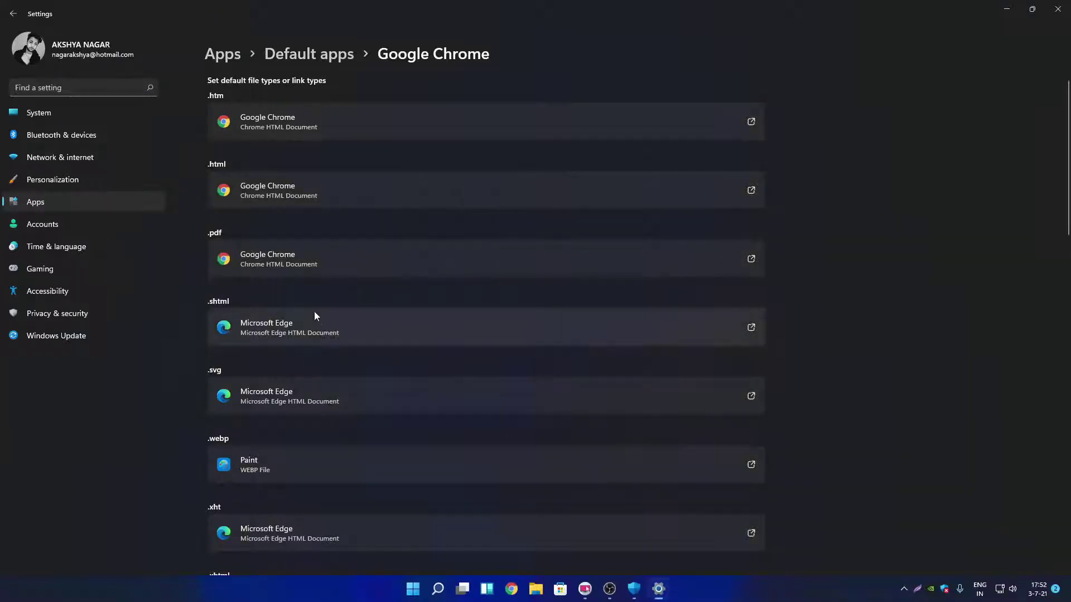
pyautogui.scroll(-1, 308, 308)
# Step: Make Chrome the default for .shtml, .svg and .webp files
pyautogui.click(290, 251)
pyautogui.click(502, 275)
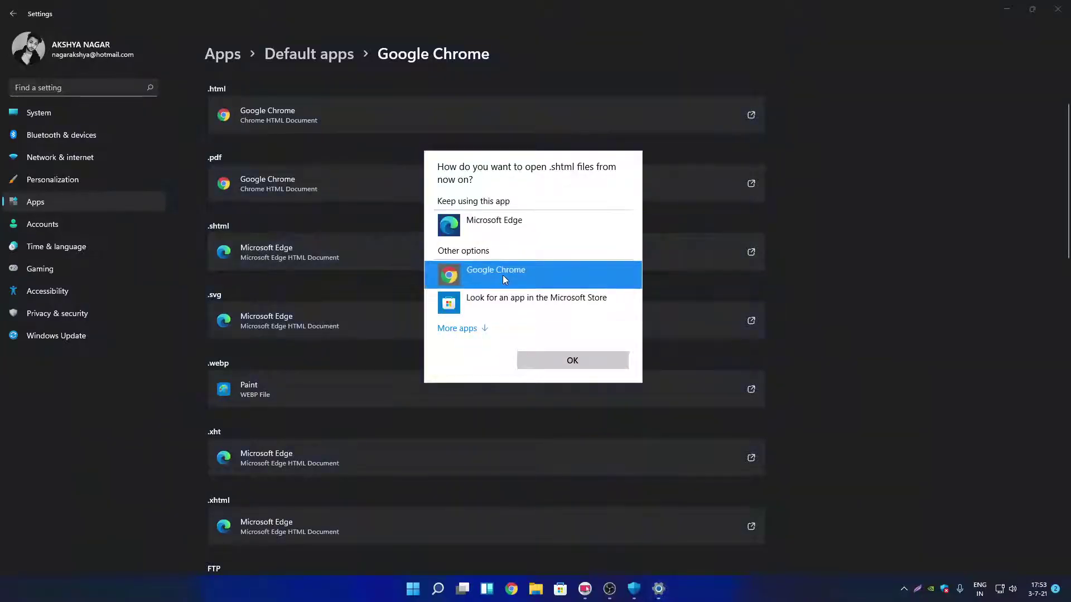
pyautogui.click(581, 359)
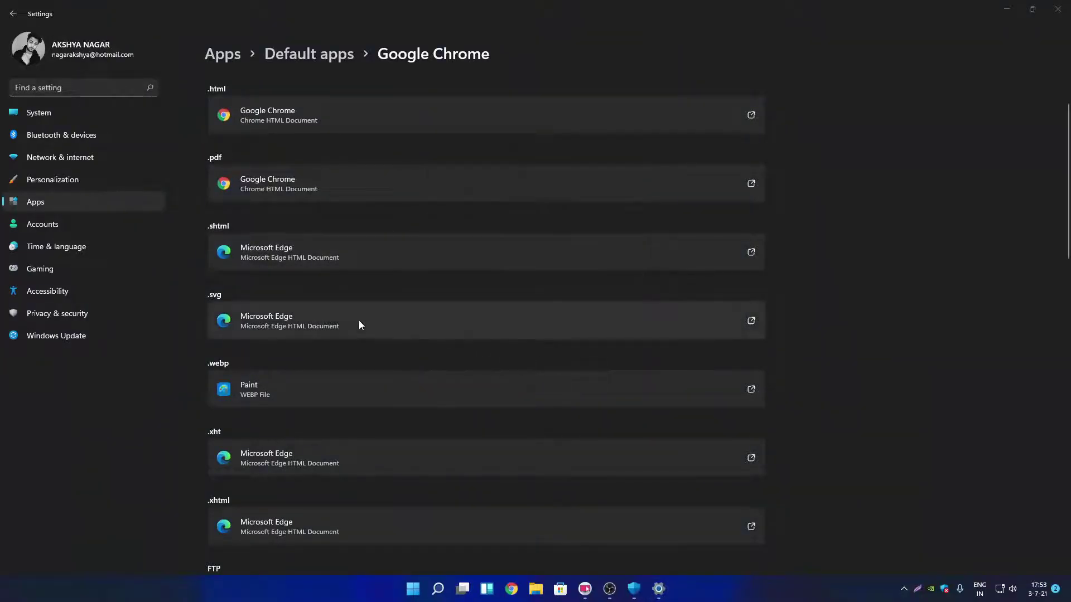
pyautogui.click(302, 313)
pyautogui.click(469, 273)
pyautogui.click(571, 387)
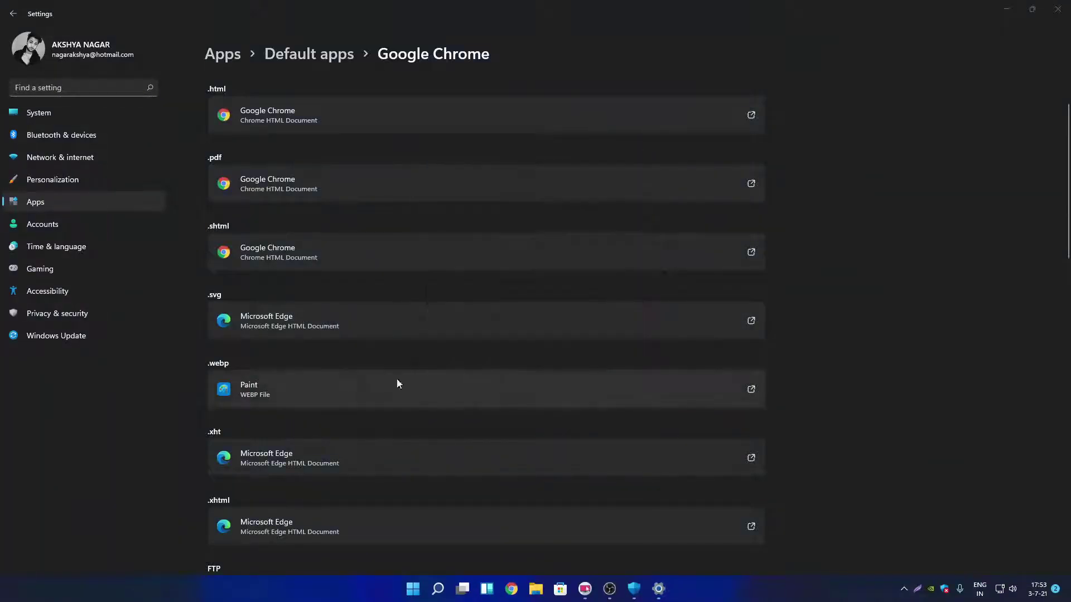
pyautogui.scroll(-2, 373, 384)
pyautogui.click(268, 242)
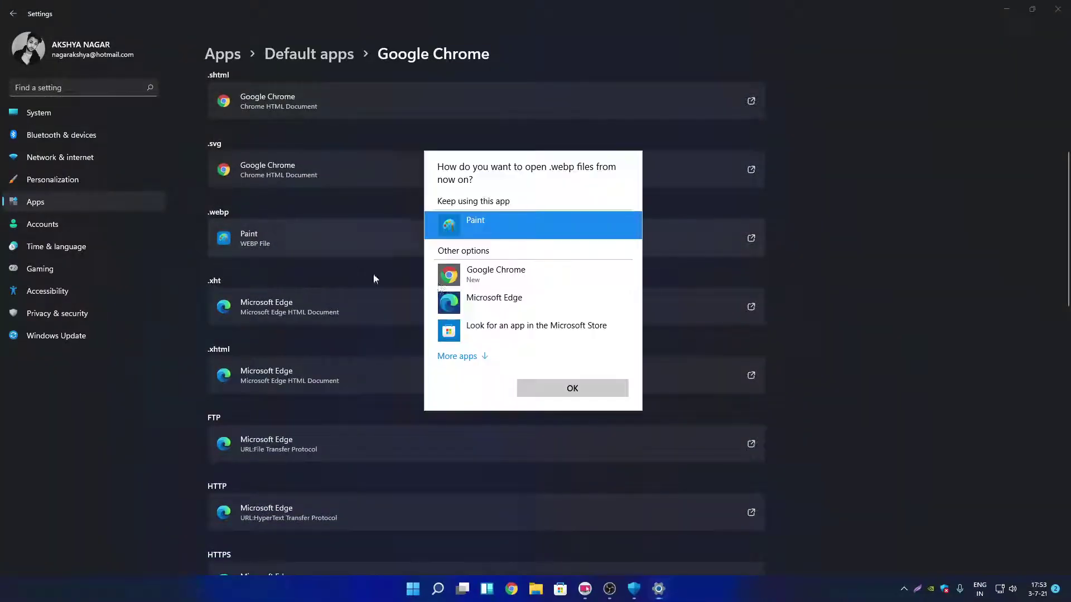
pyautogui.click(486, 276)
pyautogui.click(571, 388)
# Step: Make Chrome the default for .xht and .xhtml files
pyautogui.click(299, 310)
pyautogui.click(474, 284)
pyautogui.click(566, 383)
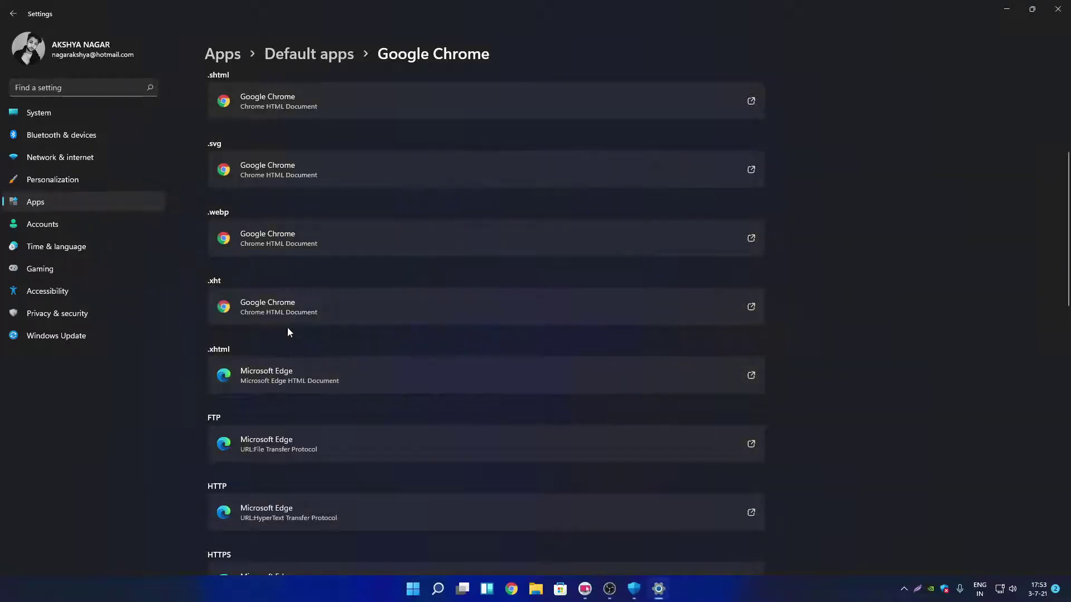
pyautogui.click(284, 376)
pyautogui.click(481, 281)
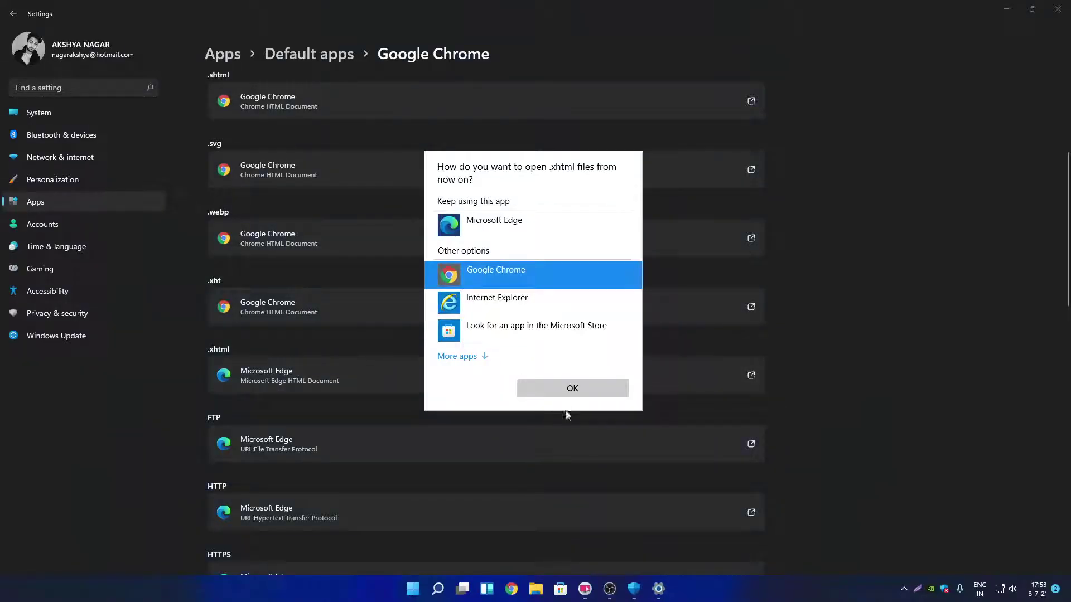
pyautogui.click(573, 382)
pyautogui.scroll(-2, 397, 369)
# Step: Make Chrome the default for FTP and HTTP links
pyautogui.click(284, 289)
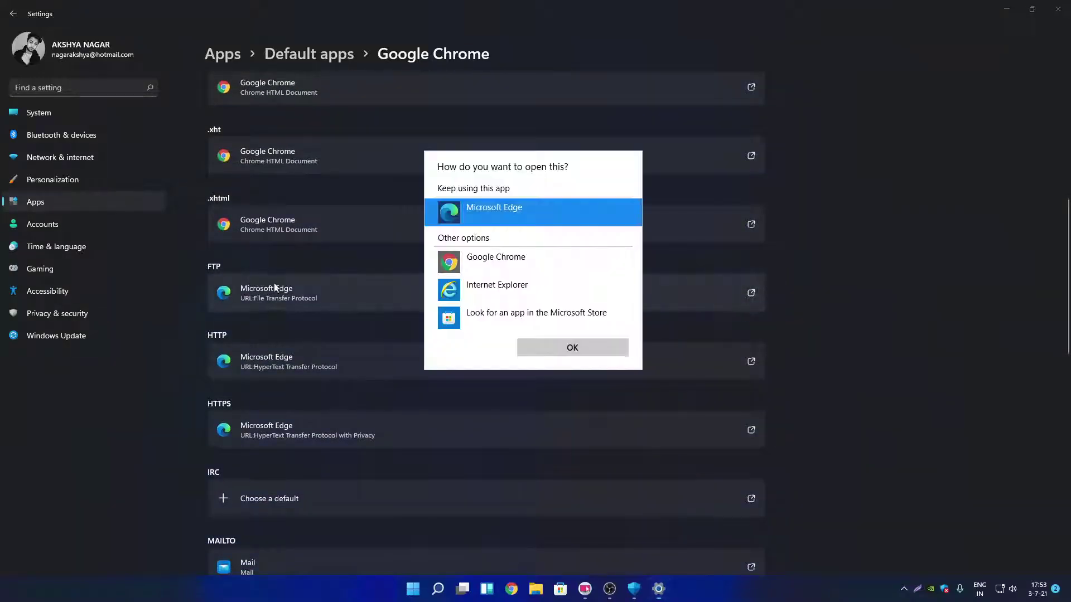
pyautogui.click(469, 261)
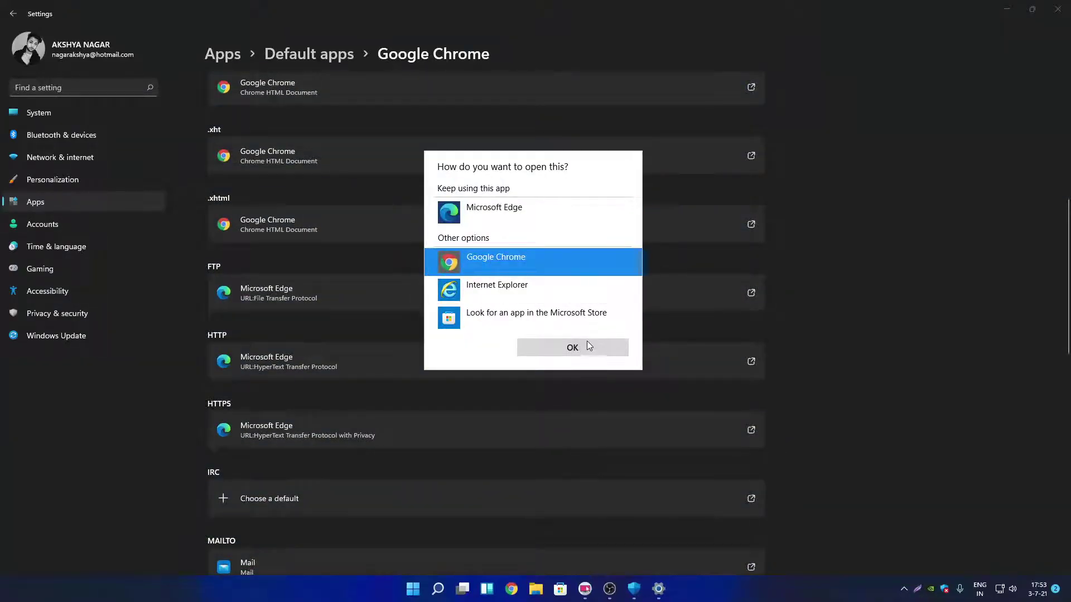
pyautogui.click(586, 344)
pyautogui.click(305, 362)
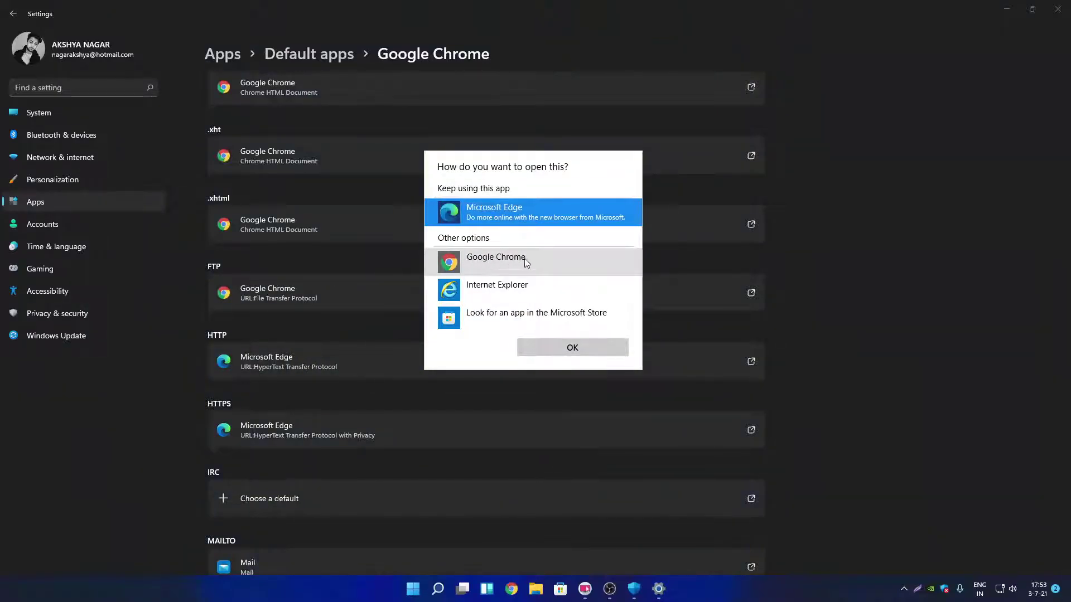
pyautogui.click(485, 262)
pyautogui.click(573, 347)
pyautogui.scroll(-1, 334, 327)
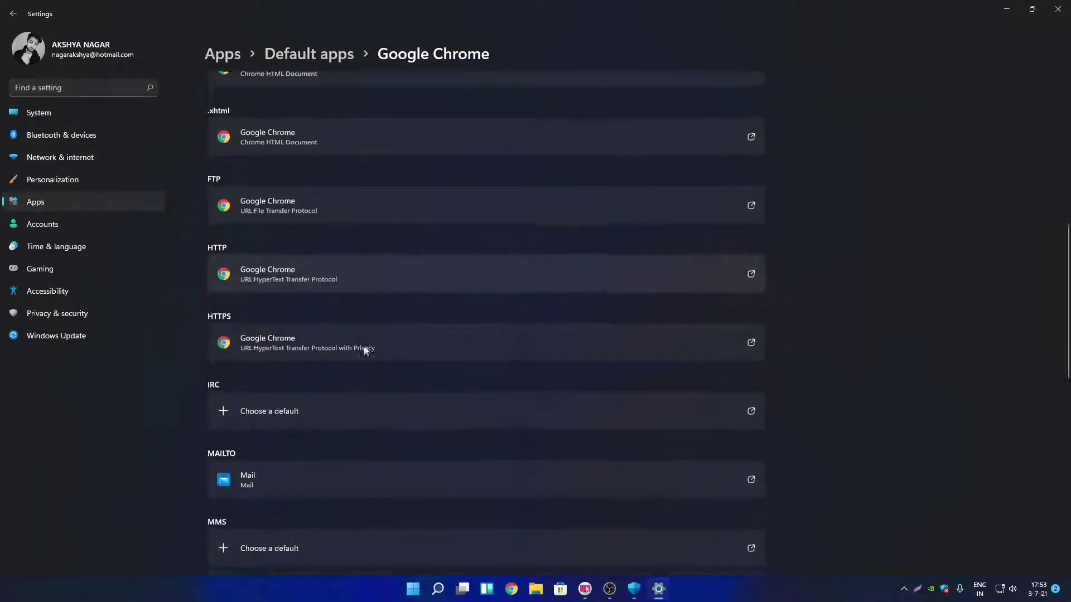
pyautogui.scroll(-1, 210, 217)
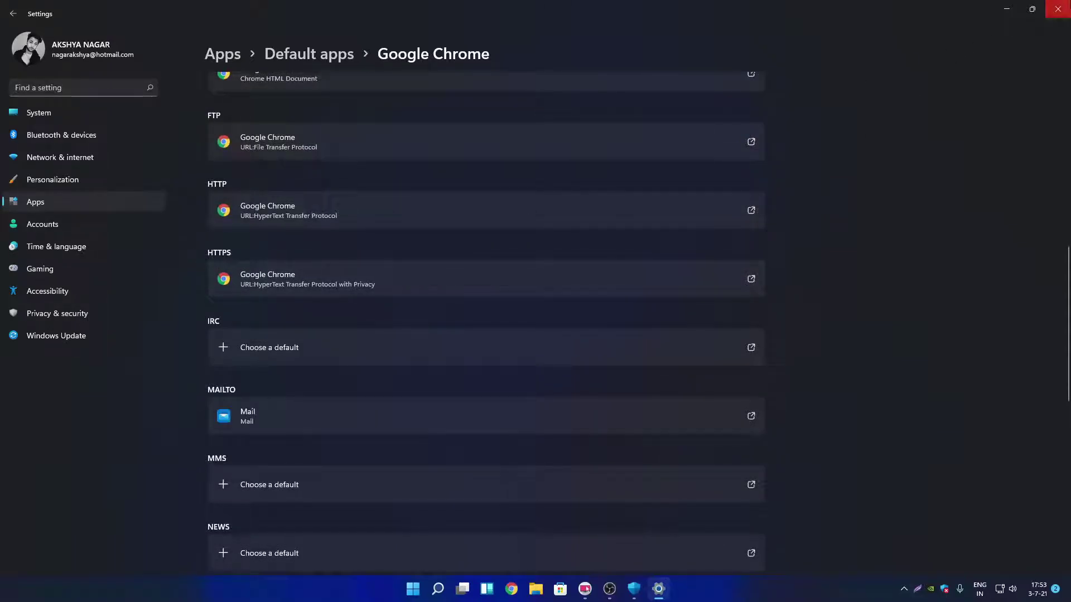
# Step: Close Settings and Chrome, then open the Widgets panel to pick the India vs England cricket story
pyautogui.click(1058, 8)
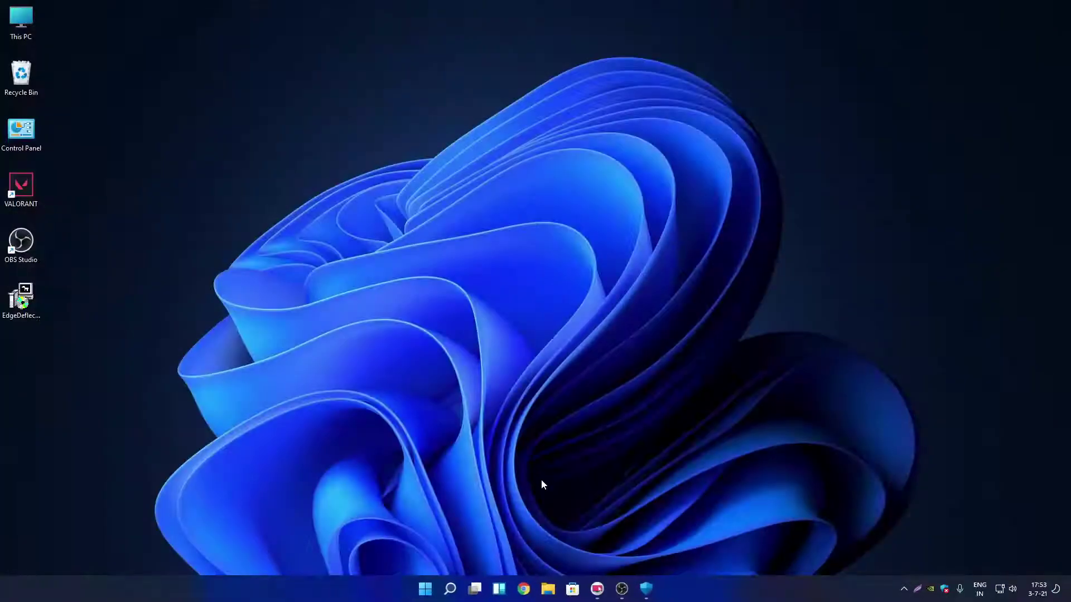
pyautogui.click(525, 590)
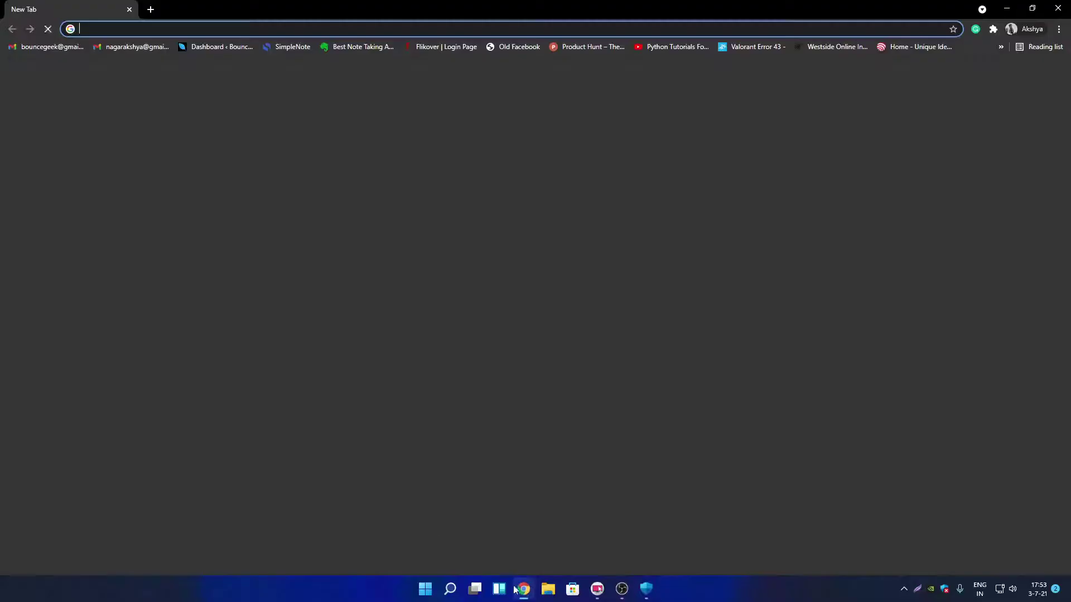
pyautogui.click(1064, 6)
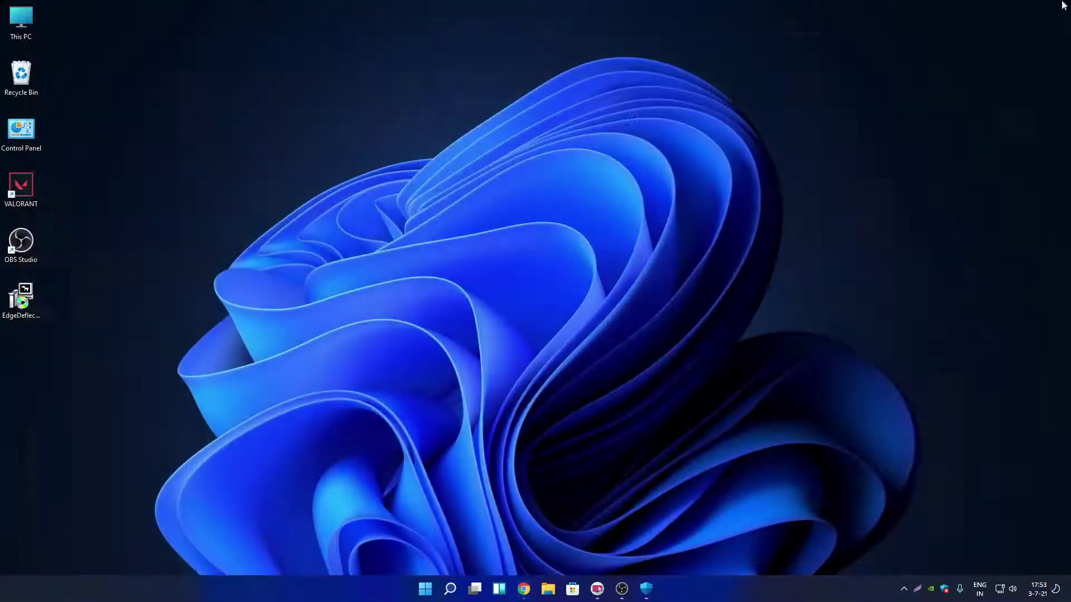
pyautogui.click(426, 589)
pyautogui.click(291, 461)
pyautogui.click(499, 590)
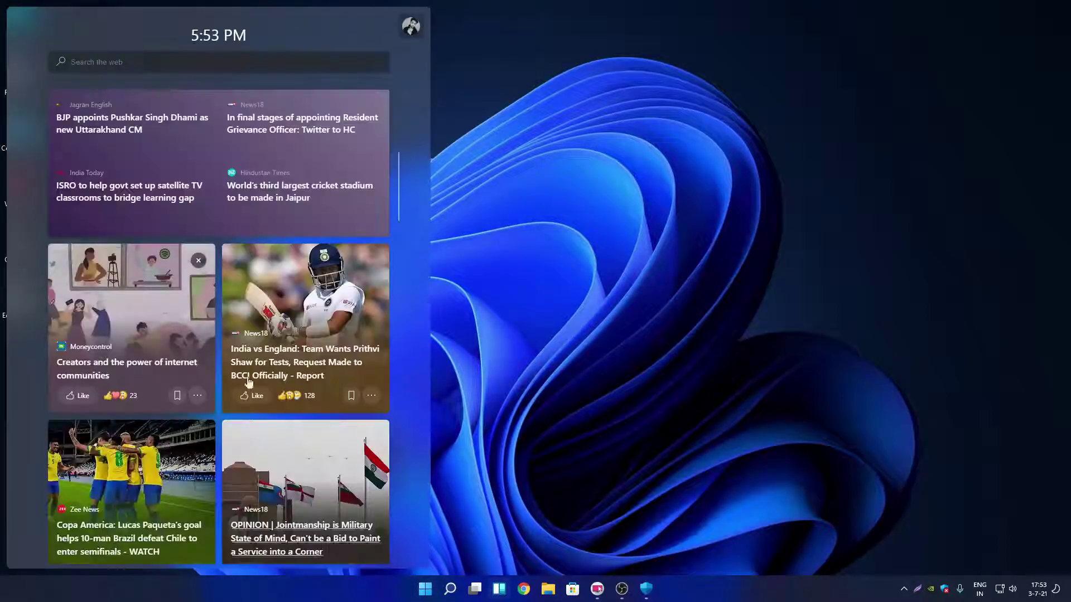
pyautogui.scroll(-2, 257, 327)
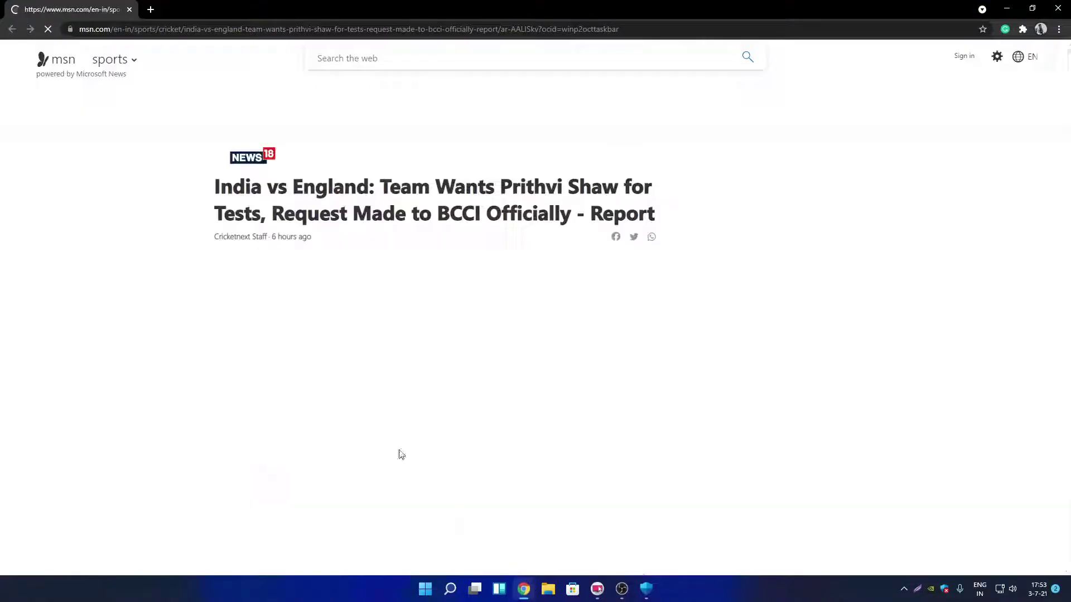
pyautogui.scroll(-5, 486, 359)
pyautogui.scroll(-5, 486, 358)
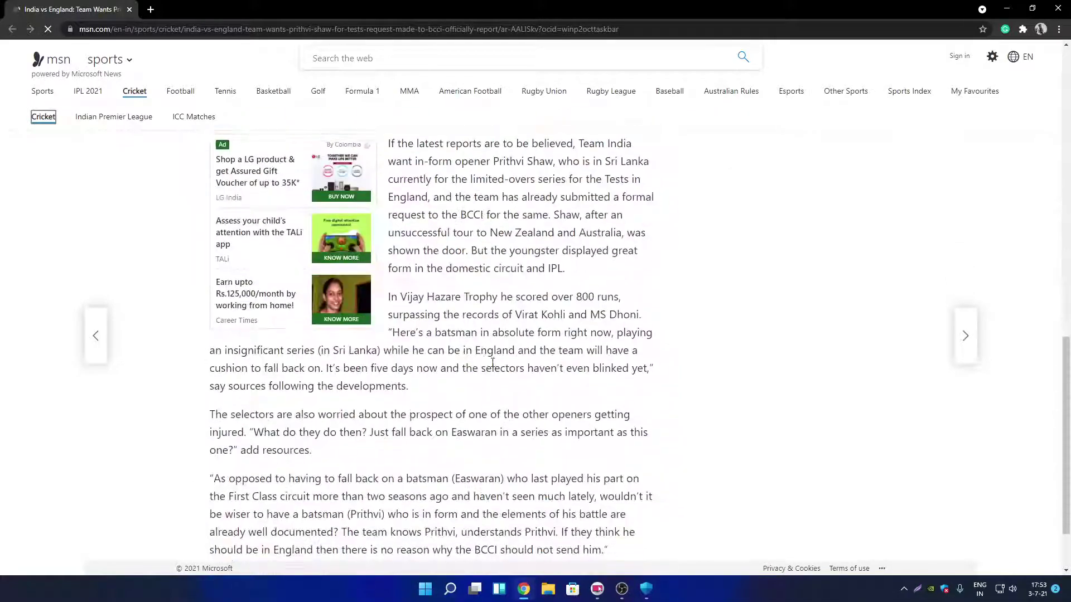
pyautogui.scroll(4, 486, 358)
pyautogui.scroll(4, 425, 247)
pyautogui.scroll(-4, 263, 210)
pyautogui.scroll(-5, 263, 211)
pyautogui.scroll(-5, 396, 276)
pyautogui.scroll(-1, 519, 268)
pyautogui.scroll(2, 247, 176)
pyautogui.scroll(5, 248, 176)
# Step: Close the MSN article, search geekbullet in Windows Search and open its web results in Chrome
pyautogui.click(1057, 8)
pyautogui.click(450, 589)
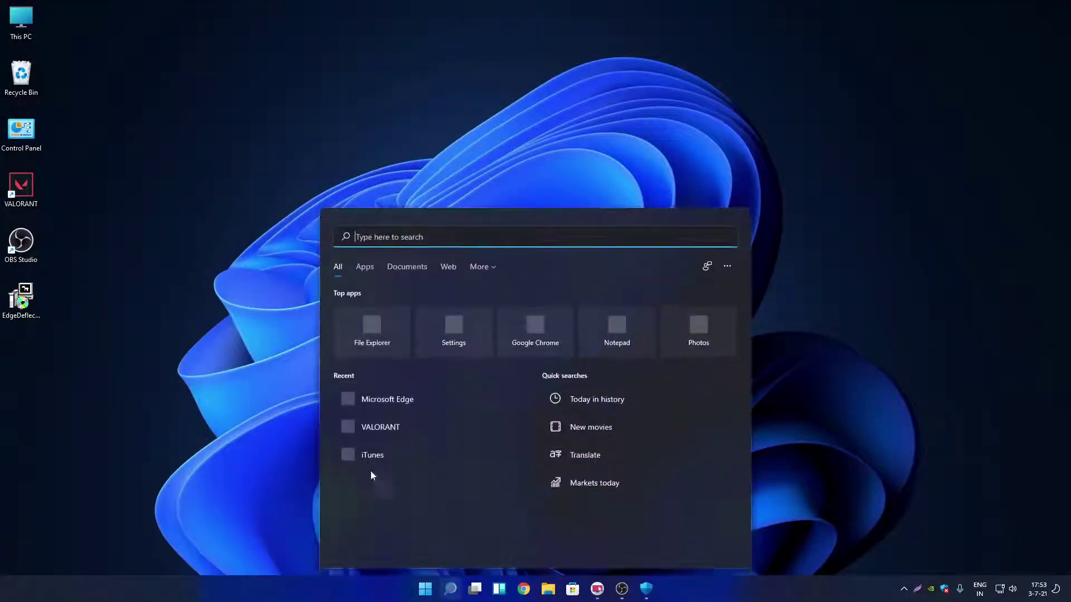
pyautogui.write('GeekBullet')
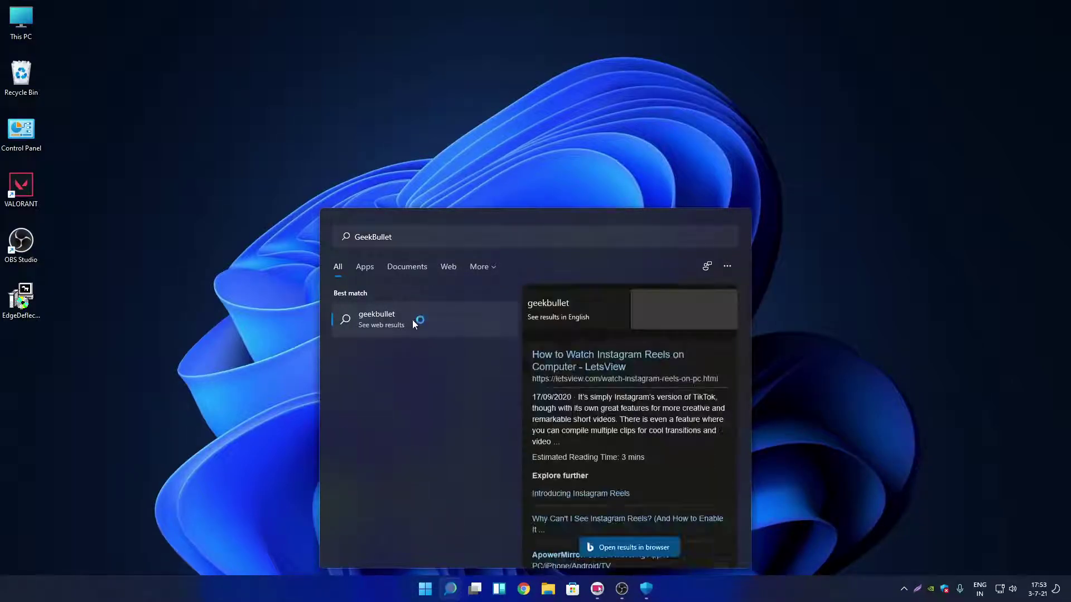
pyautogui.click(413, 320)
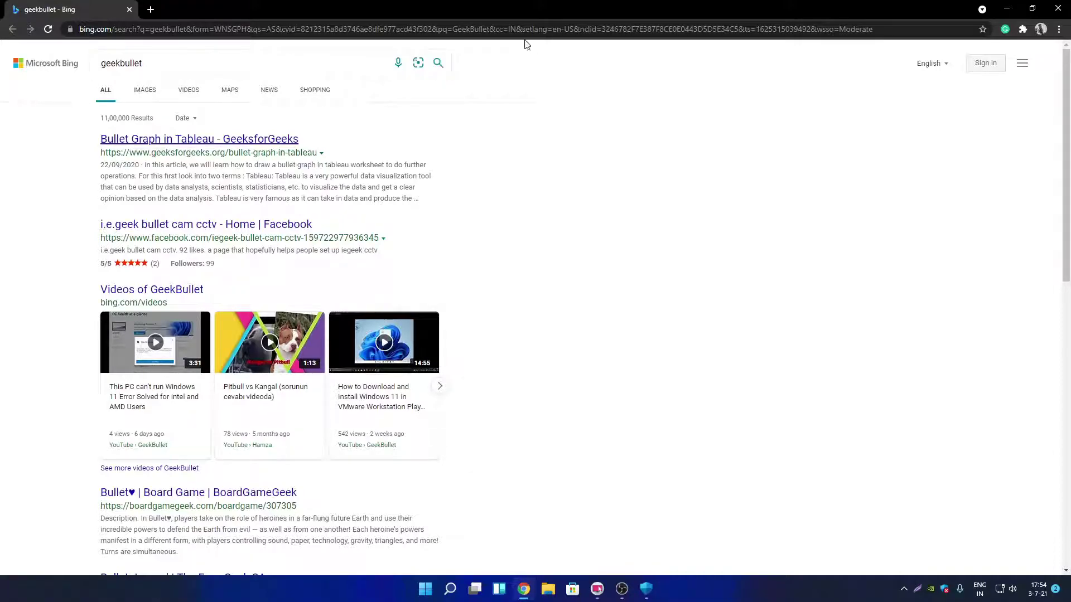
# Step: Search chrometana Pro from the address bar and open its Chrome Web Store page
pyautogui.click(274, 30)
pyautogui.write('Chrometana Pro')
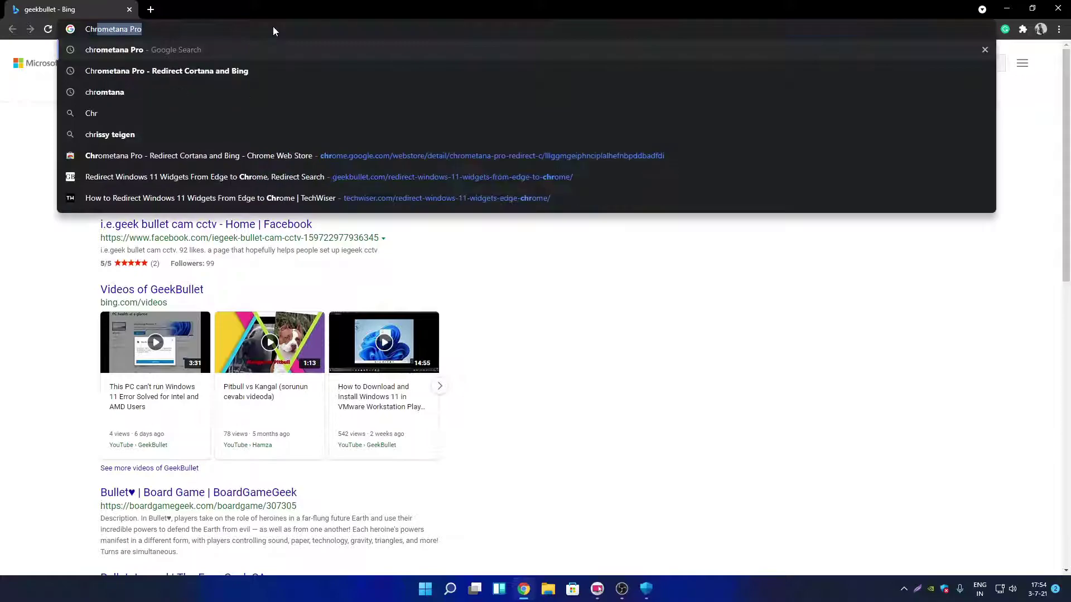
pyautogui.press('Return')
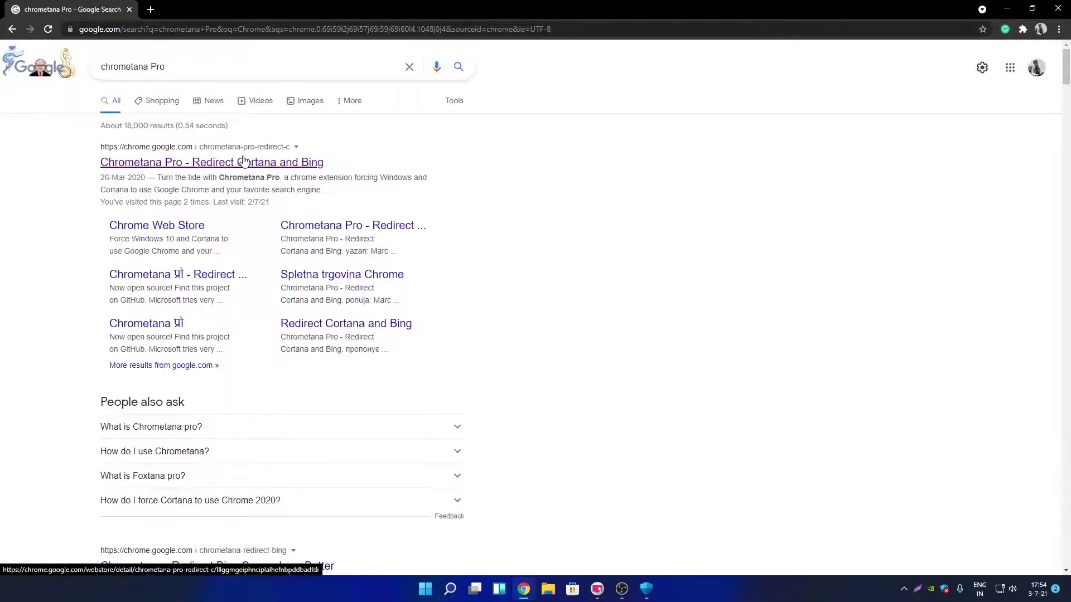
pyautogui.click(203, 163)
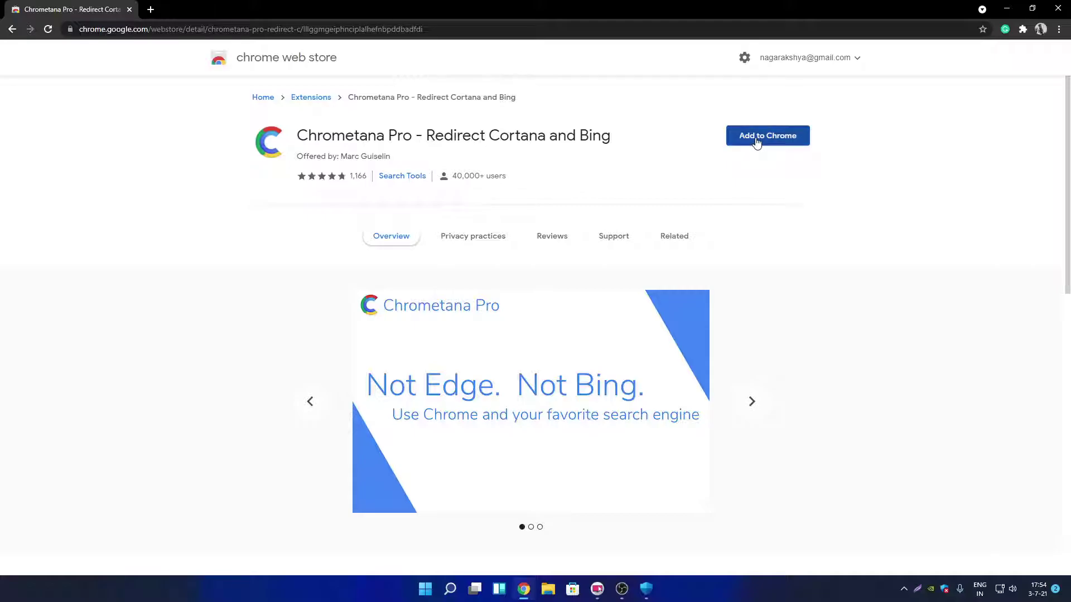
# Step: Add the Chrometana Pro extension to Chrome, close its welcome tab and the browser
pyautogui.click(757, 142)
pyautogui.click(557, 124)
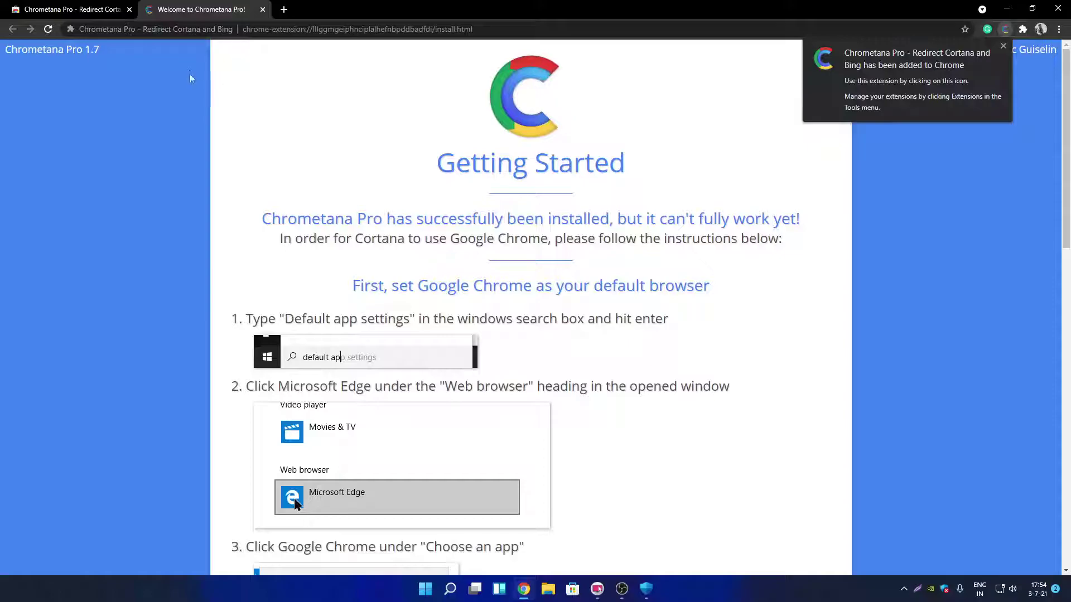
pyautogui.click(284, 10)
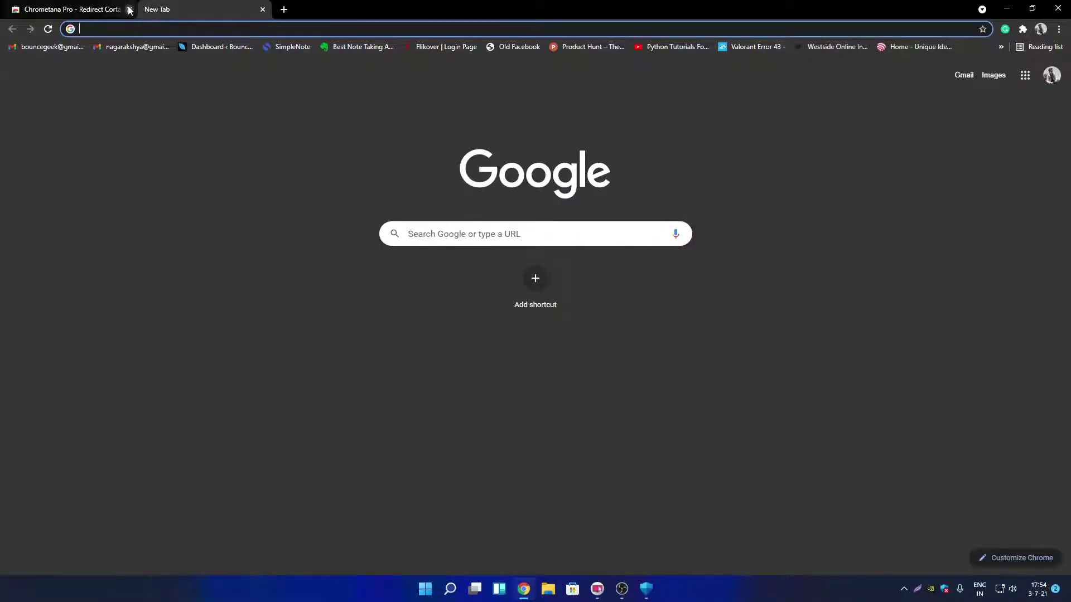
pyautogui.click(130, 10)
# Step: Search GeekBullet from Windows Search and land on Google results in Chrome instead of Bing
pyautogui.click(450, 589)
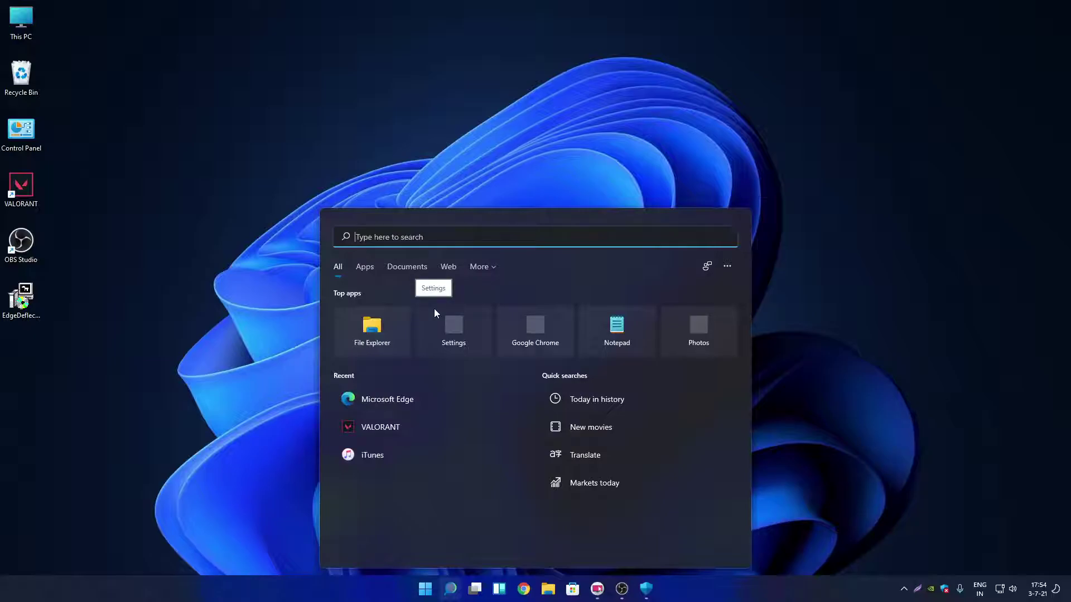
pyautogui.write('GeekBu')
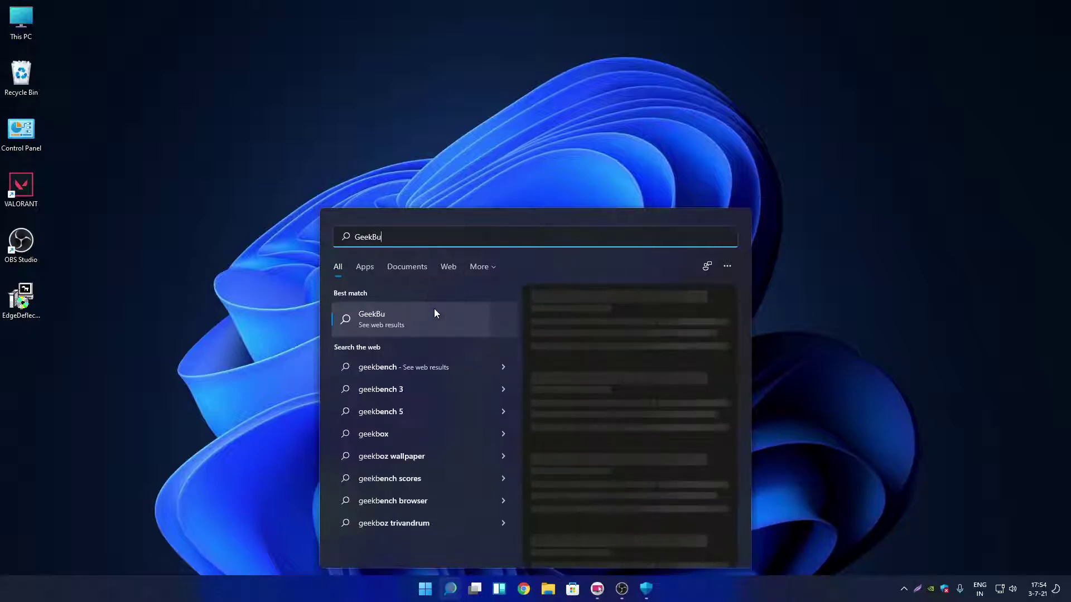
pyautogui.write('llet')
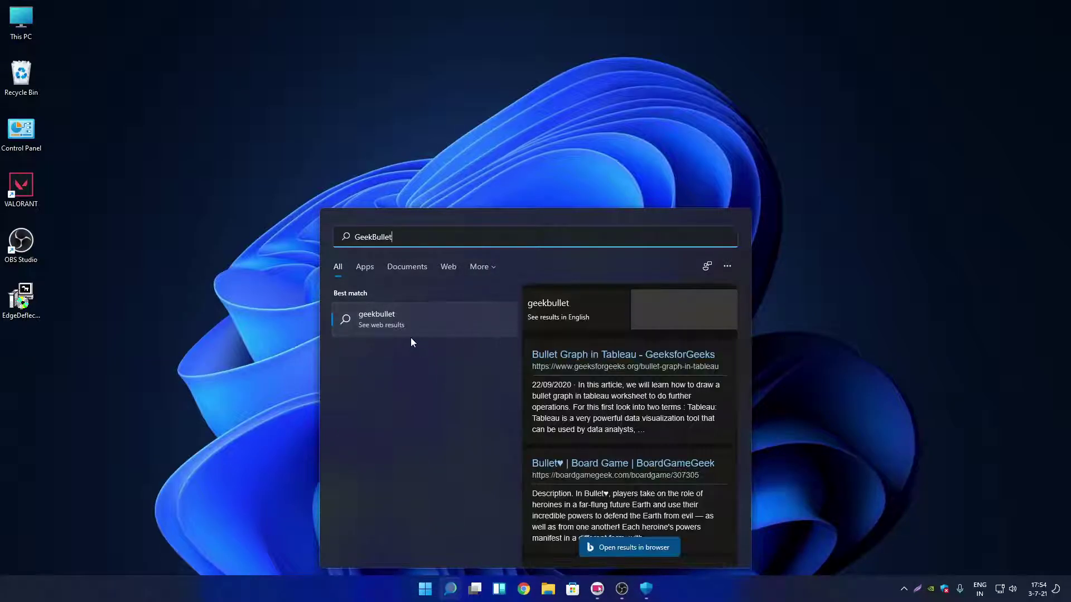
pyautogui.click(422, 317)
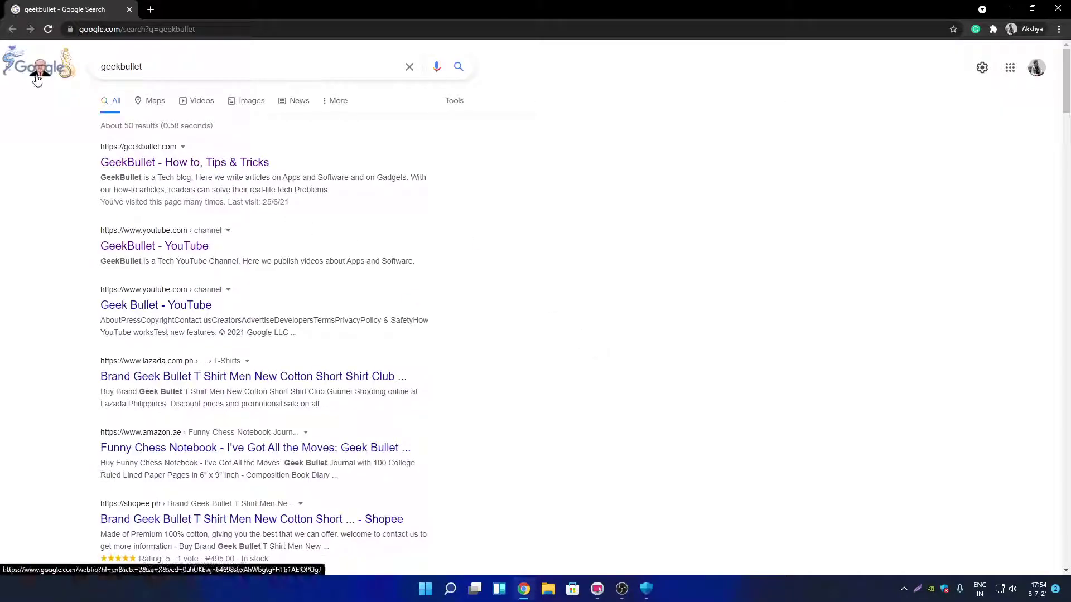
pyautogui.click(53, 74)
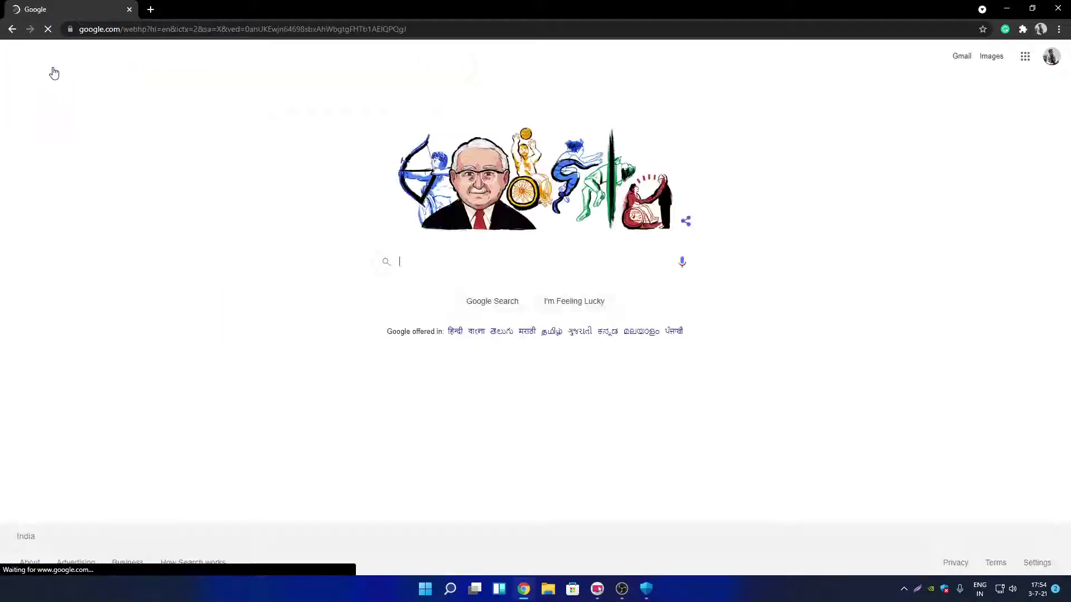
pyautogui.click(12, 29)
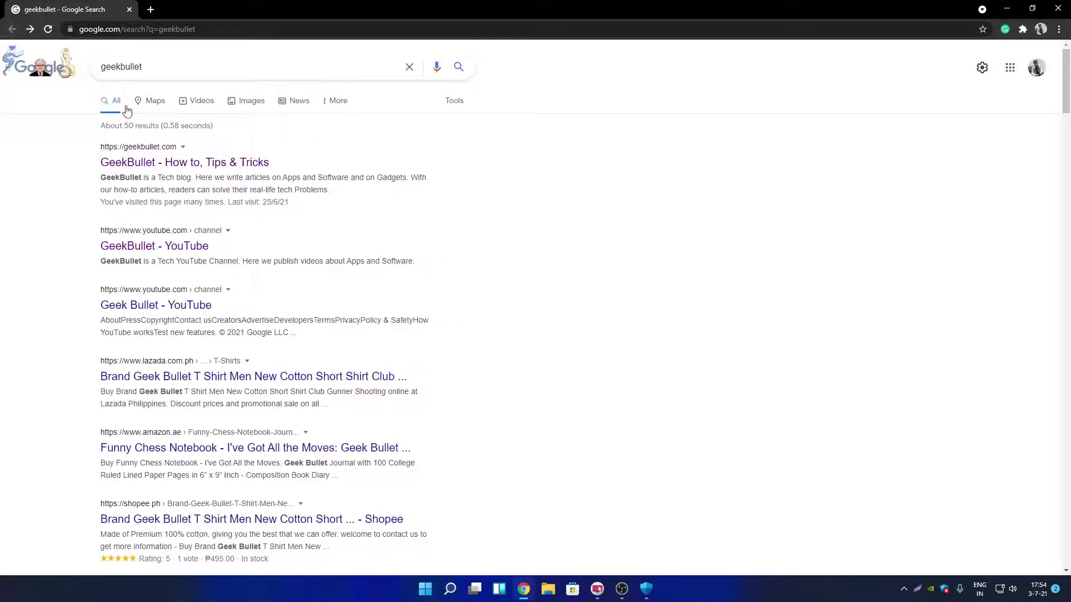
pyautogui.moveTo(404, 7)
pyautogui.mouseDown()
pyautogui.moveTo(440, 159)
pyautogui.moveTo(419, 5)
pyautogui.moveTo(454, 19)
pyautogui.mouseUp()
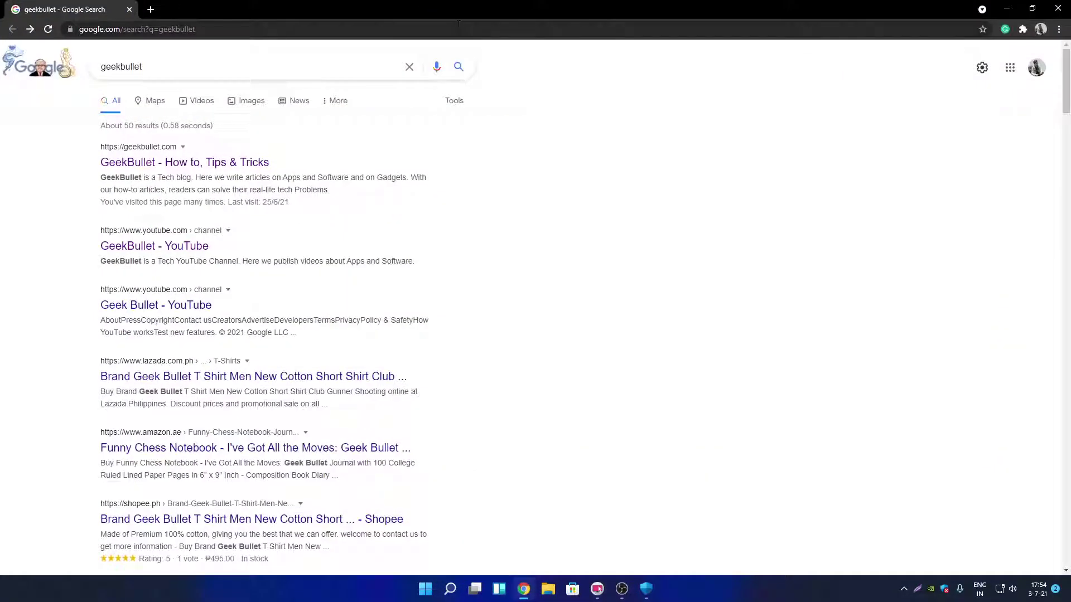
# Step: From the GeekBullet homepage, open the Redirect Windows 11 Widgets From Edge to Chrome article
pyautogui.click(207, 165)
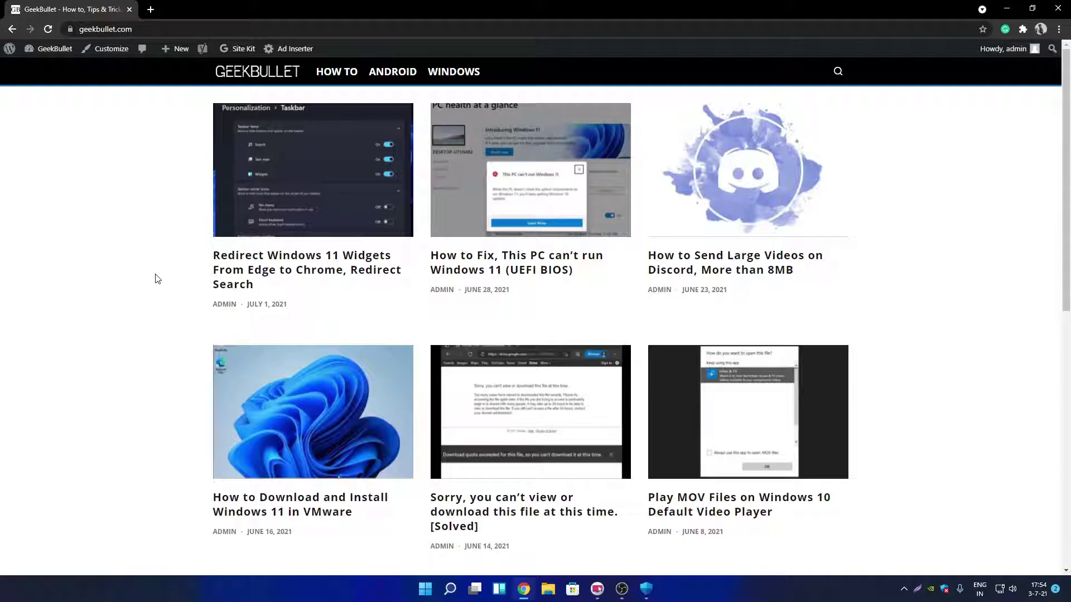
pyautogui.click(304, 203)
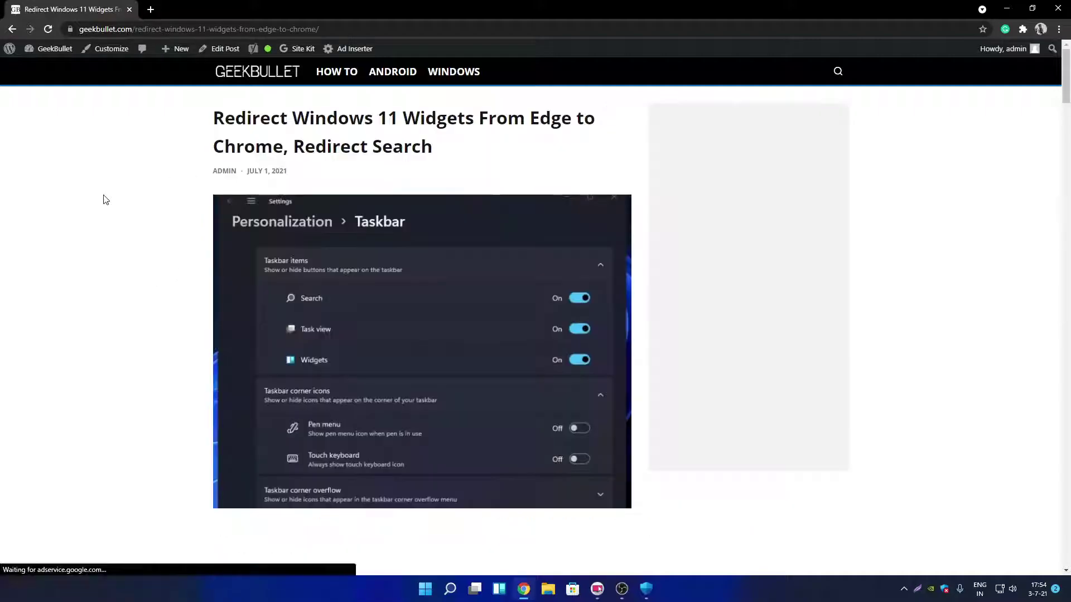
pyautogui.scroll(-3, 120, 227)
pyautogui.scroll(-2, 199, 247)
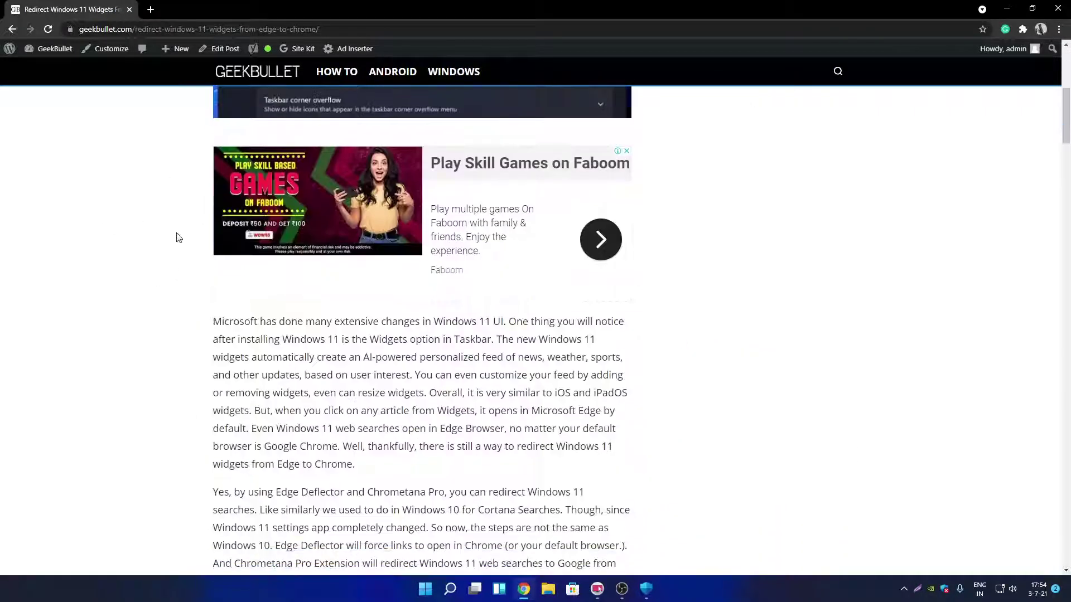
pyautogui.scroll(-5, 199, 247)
pyautogui.scroll(-5, 232, 297)
pyautogui.scroll(-3, 196, 276)
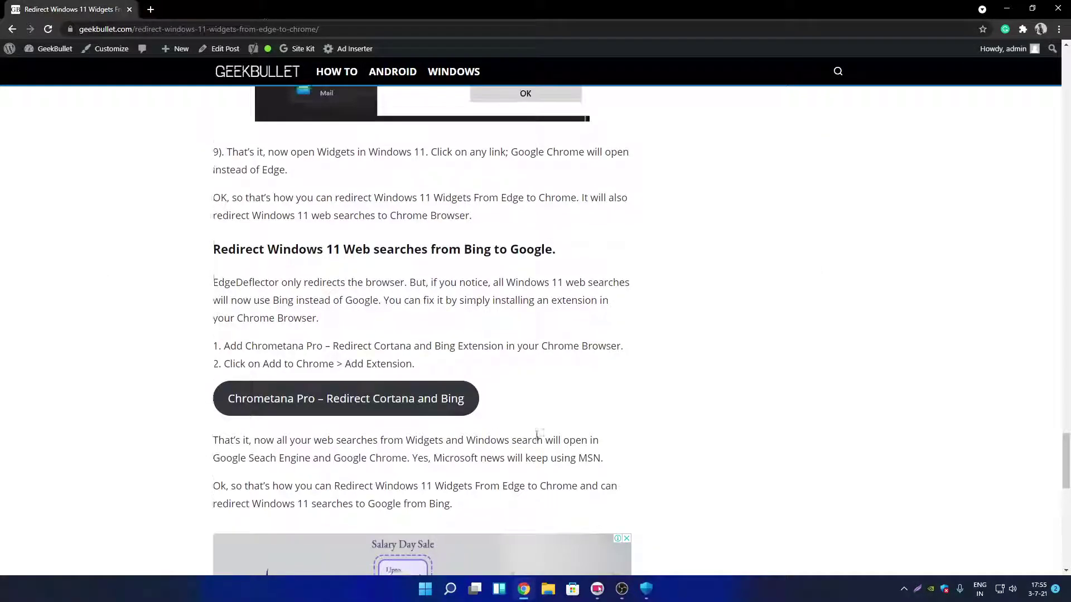
pyautogui.scroll(5, 535, 426)
pyautogui.scroll(5, 523, 385)
pyautogui.scroll(5, 517, 358)
pyautogui.scroll(5, 295, 139)
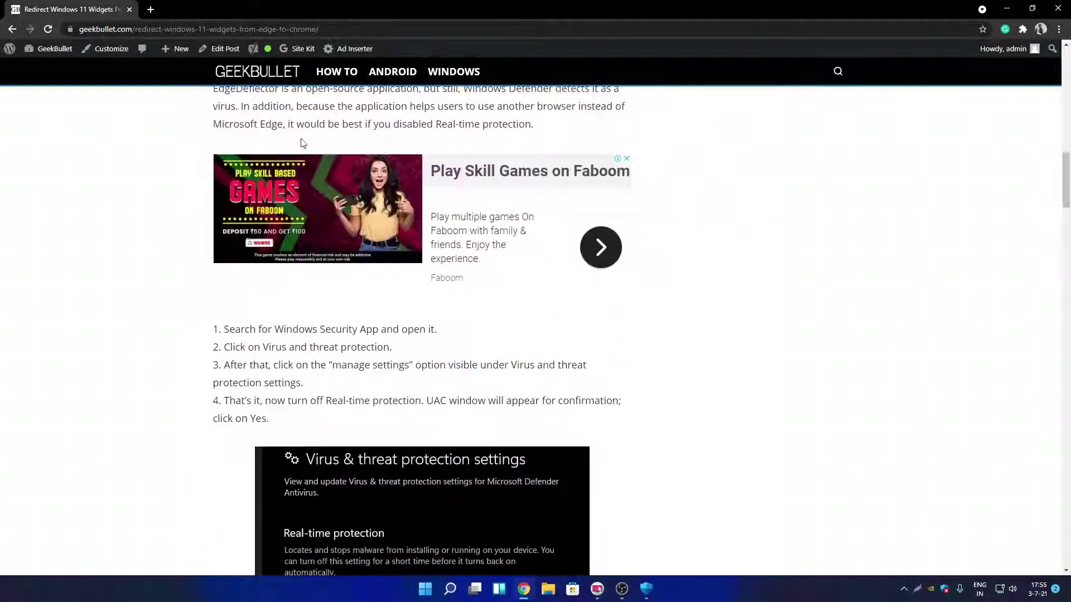
pyautogui.scroll(2, 98, 172)
pyautogui.scroll(5, 168, 209)
pyautogui.scroll(1, 215, 232)
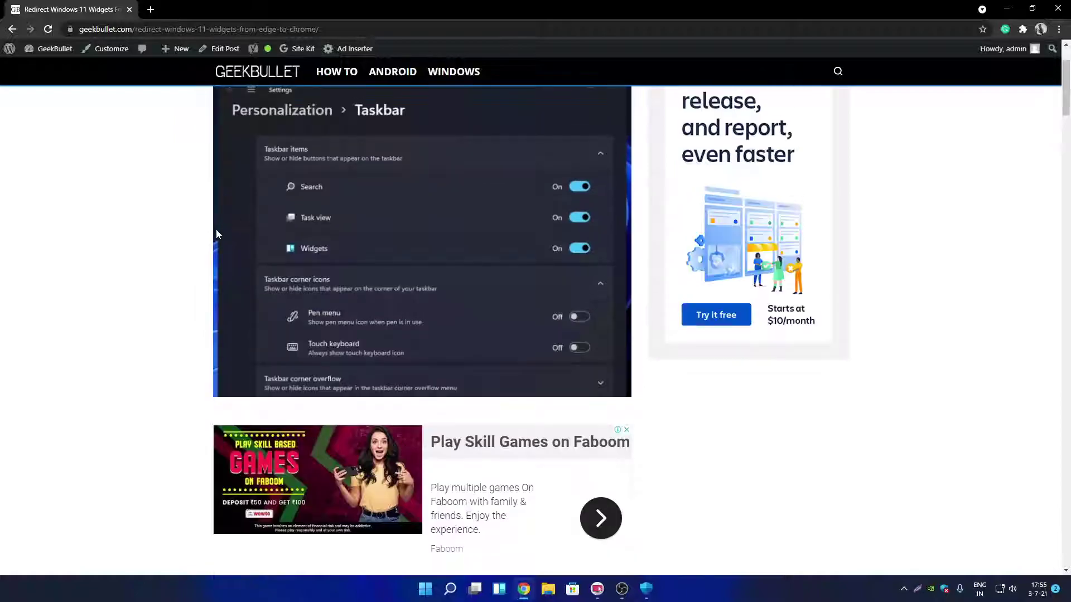
pyautogui.scroll(3, 198, 247)
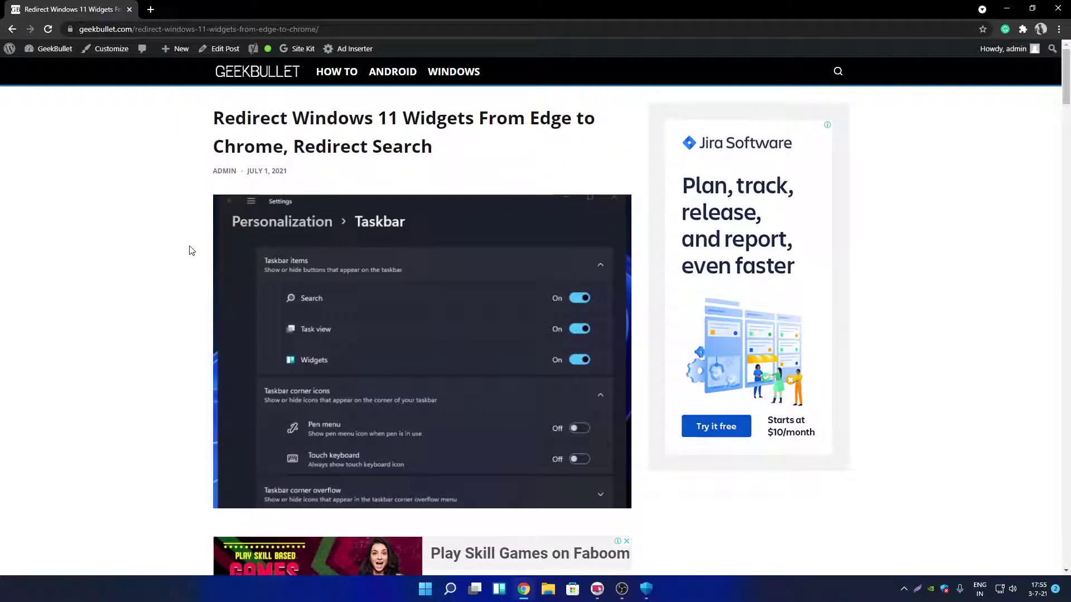